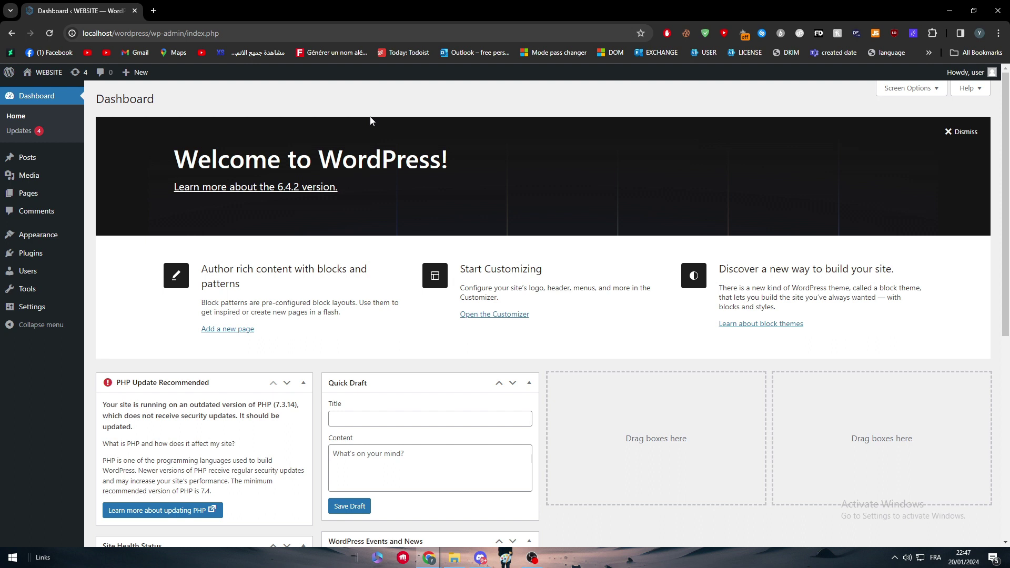
# Step: Bulk-delete every category on the Posts > Categories page, so Photography is removed and only Uncategorized remains
pyautogui.click(532, 550)
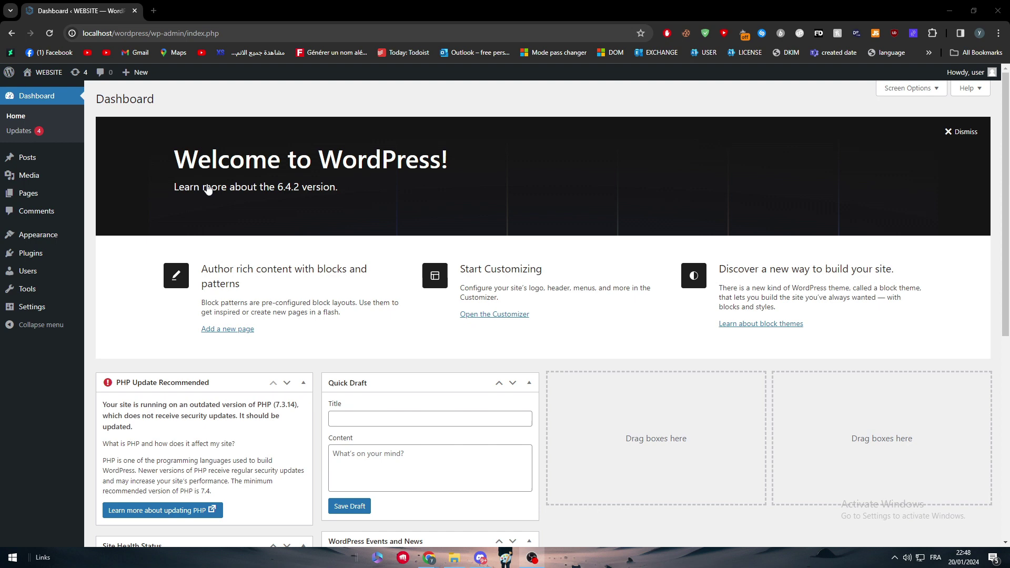
pyautogui.moveTo(52, 164)
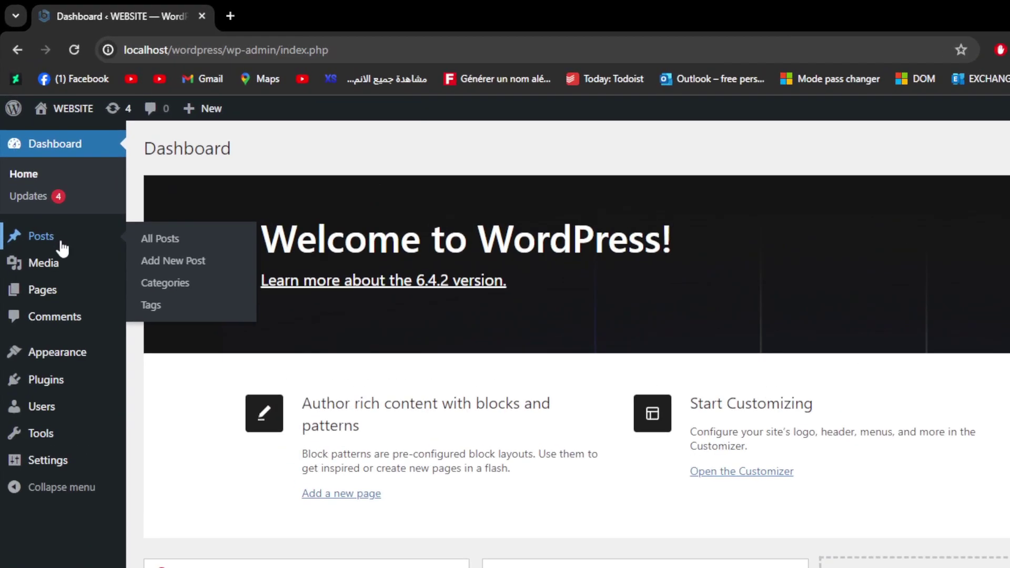
pyautogui.moveTo(83, 245)
pyautogui.click(168, 285)
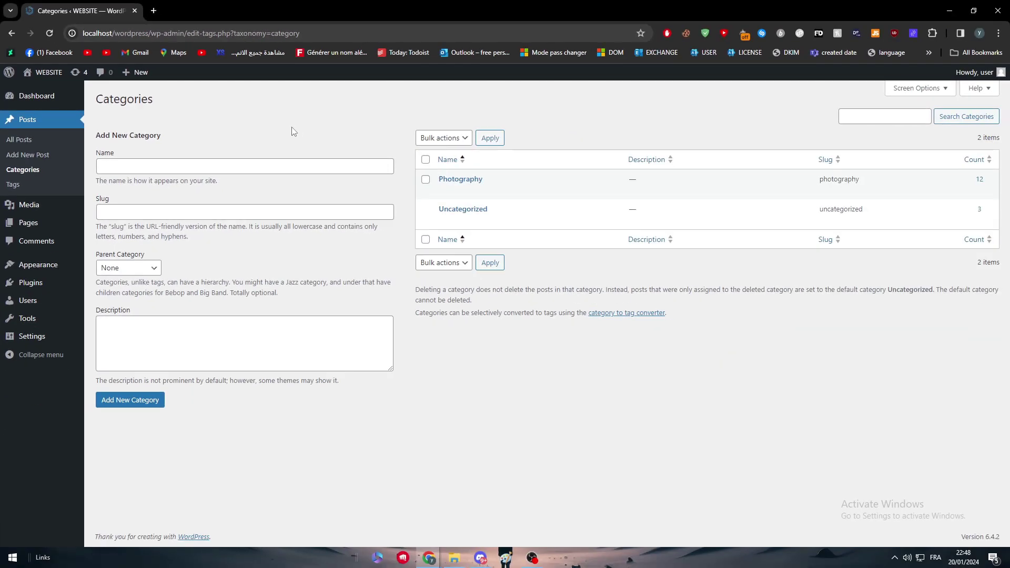
pyautogui.click(426, 159)
pyautogui.click(447, 139)
pyautogui.click(453, 159)
pyautogui.click(487, 138)
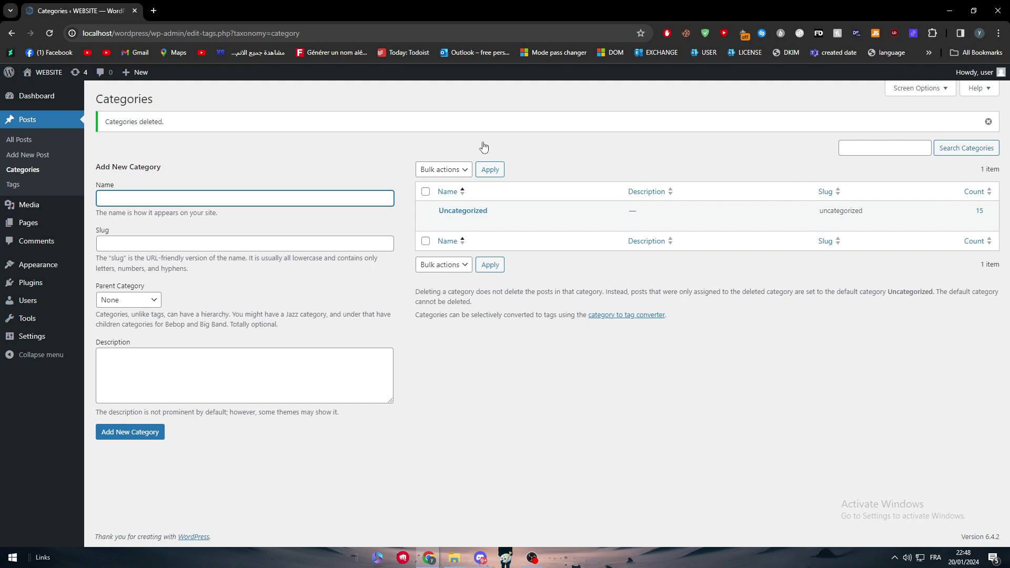
pyautogui.click(655, 182)
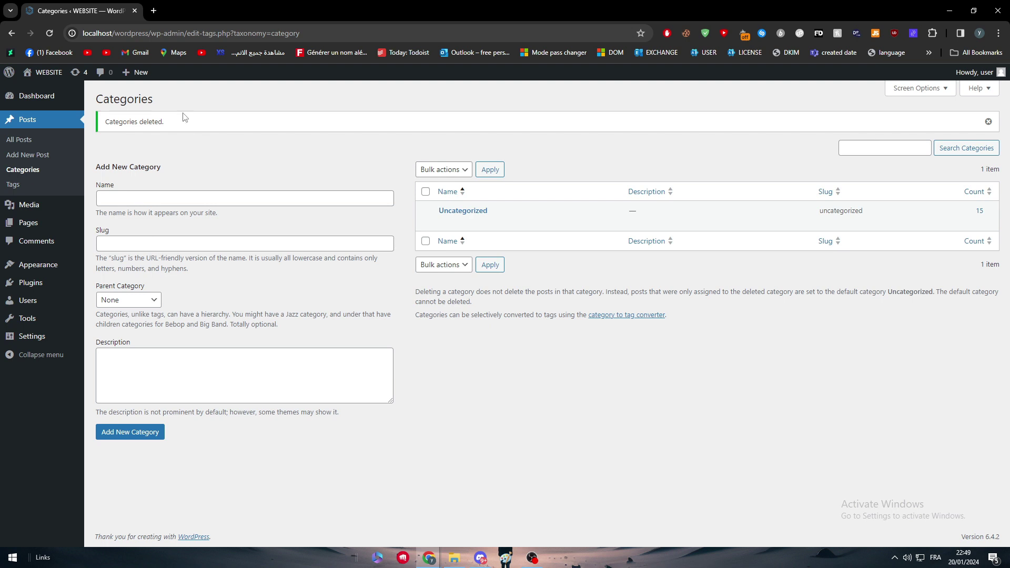
# Step: Open aliexpress.com in a new browser tab
pyautogui.click(154, 11)
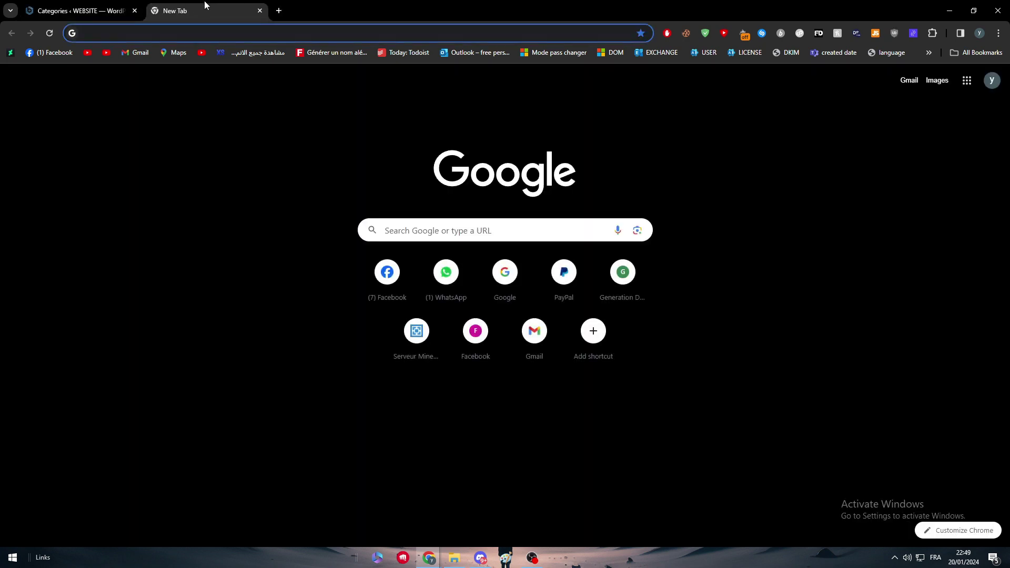
pyautogui.write('ALI')
pyautogui.press('Return')
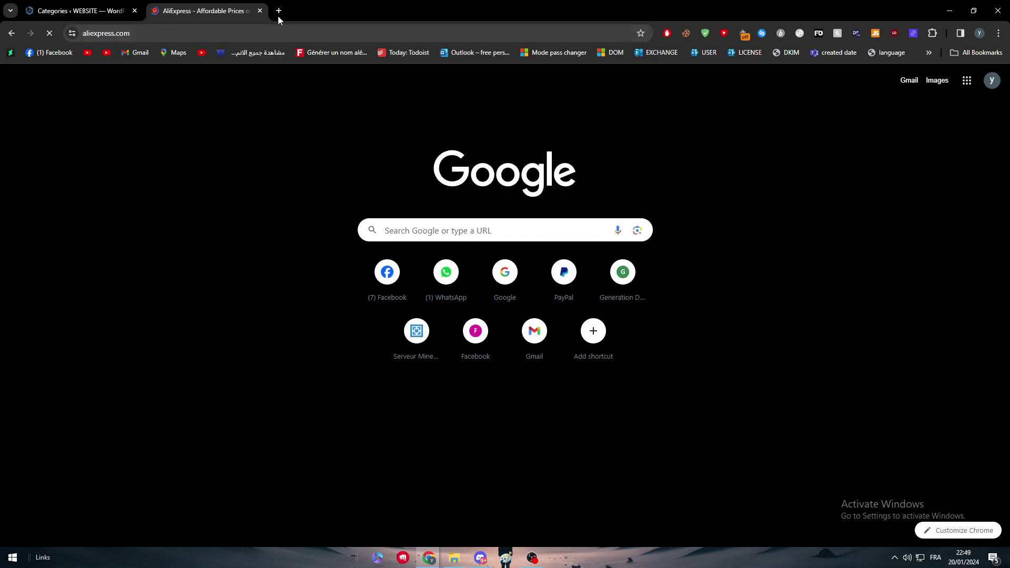
# Step: Open Amazon from a Google search for 'amazon' in another tab, then return to AliExpress
pyautogui.click(278, 15)
pyautogui.write('AMAZON')
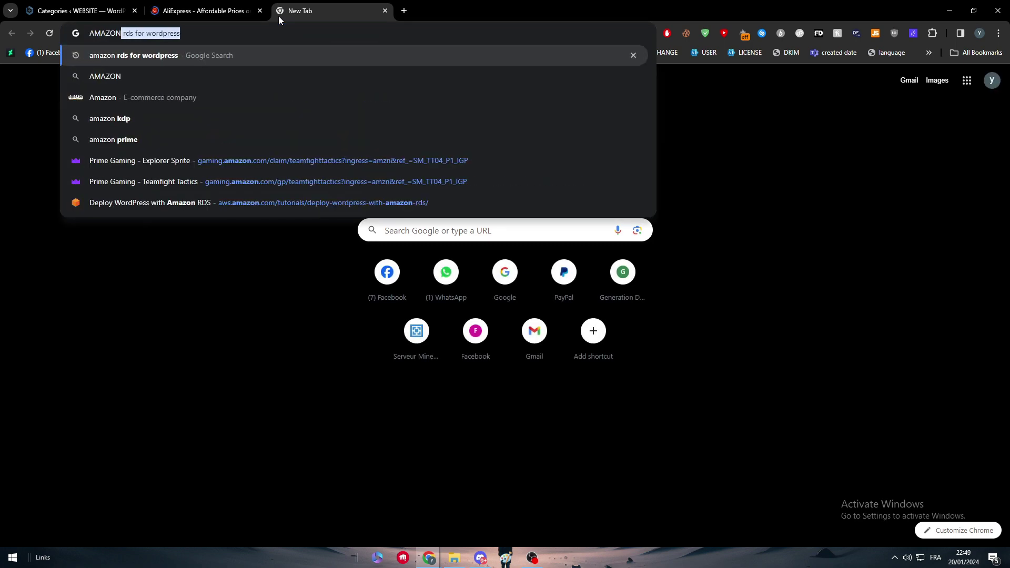
pyautogui.press('Delete')
pyautogui.press('Return')
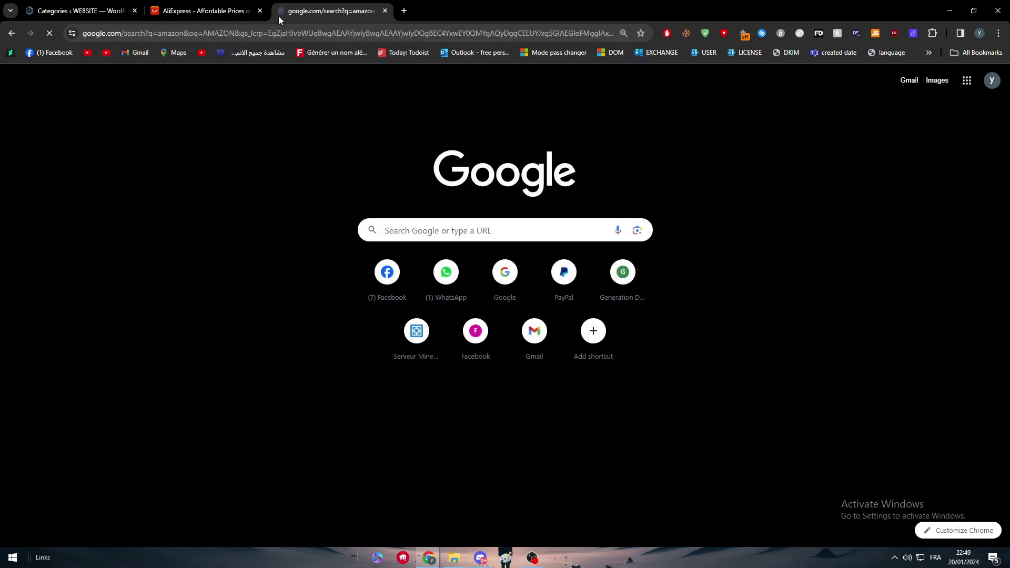
pyautogui.click(230, 172)
pyautogui.click(205, 11)
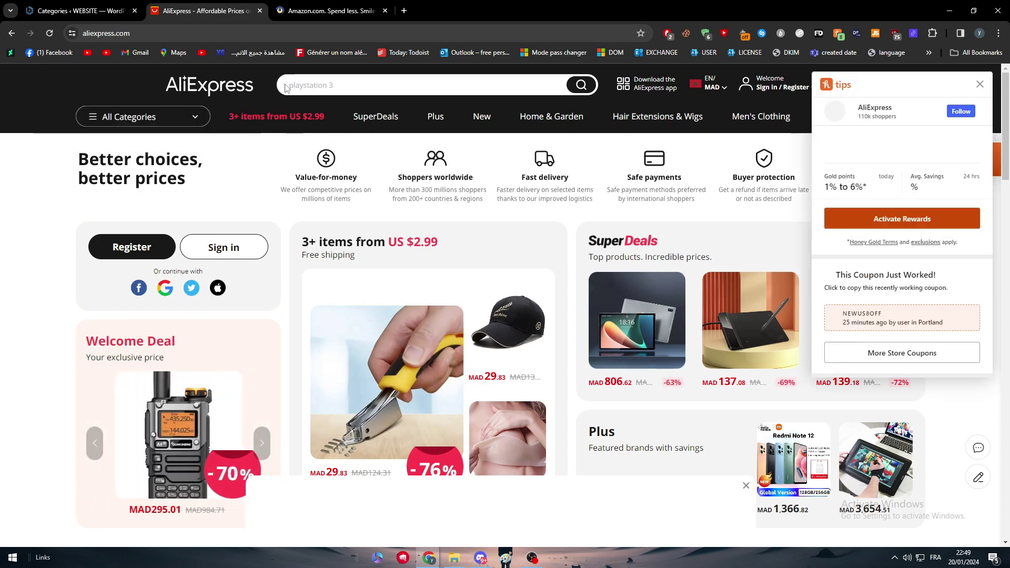
# Step: Browse the AliExpress category carousel, opening a category page and the Computer, Office & Education category
pyautogui.scroll(-4, 350, 243)
pyautogui.scroll(-3, 350, 243)
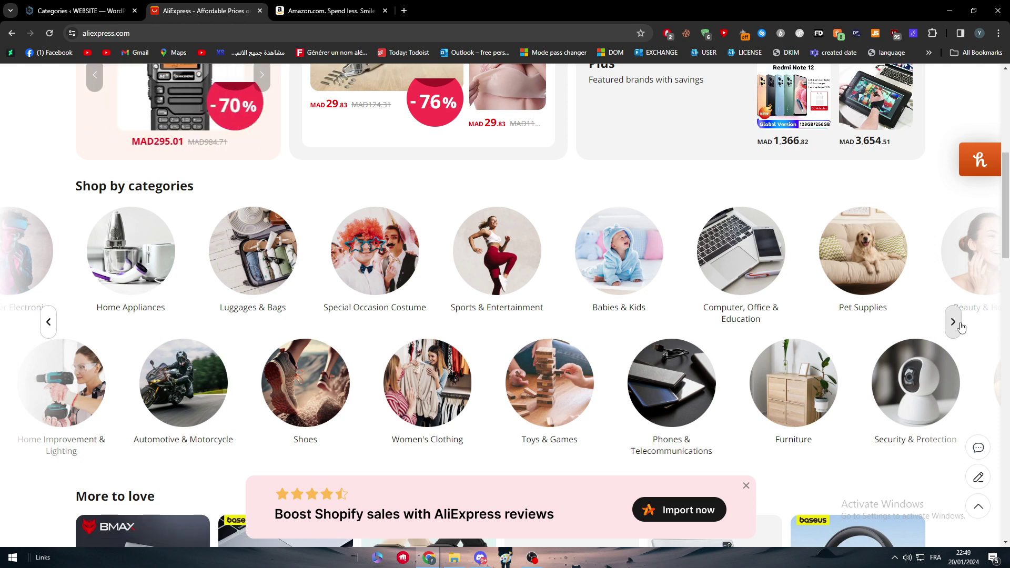
pyautogui.click(953, 344)
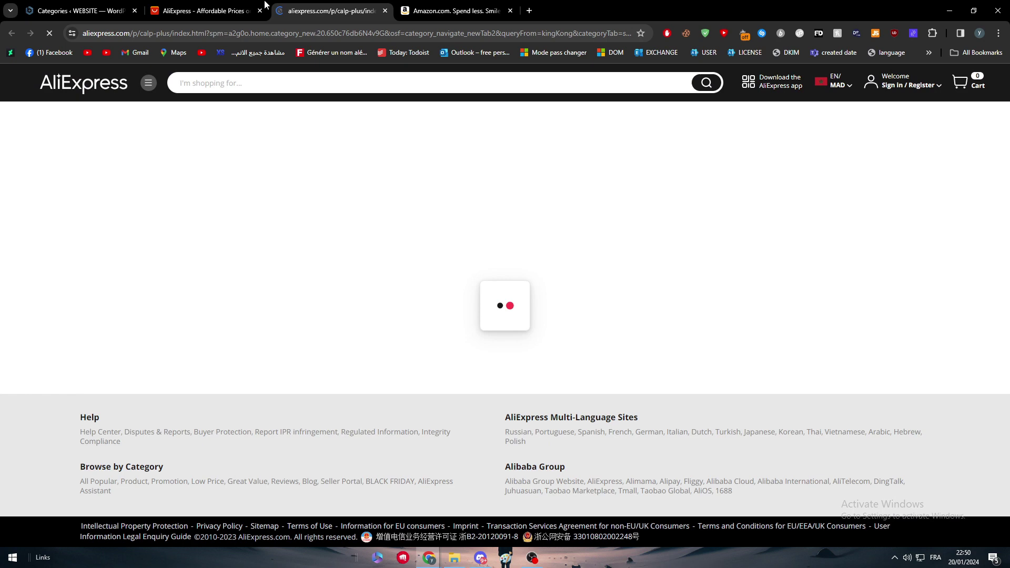
pyautogui.hotkey('ctrl', 'shift', 'Tab')
pyautogui.click(954, 324)
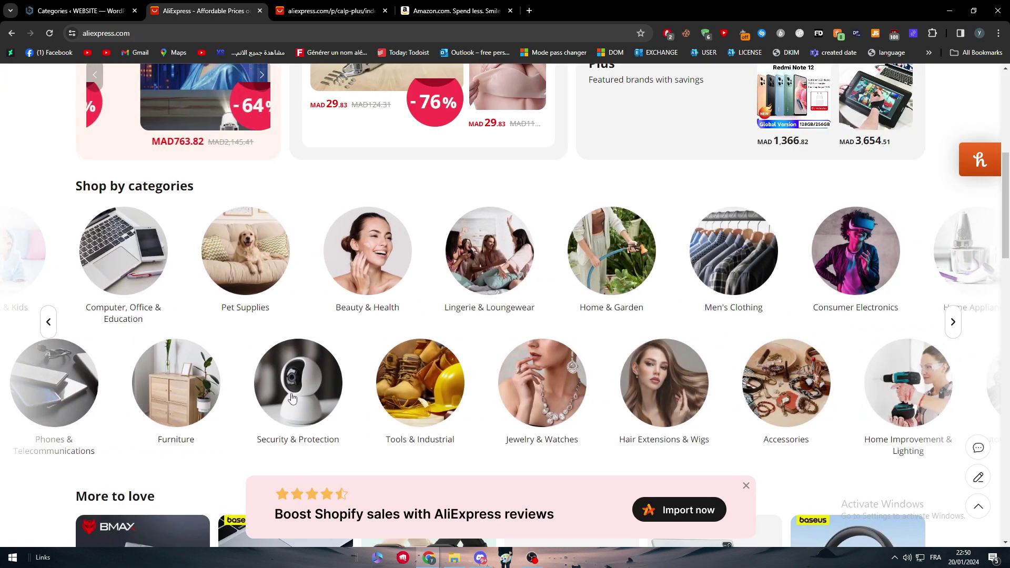
pyautogui.click(954, 323)
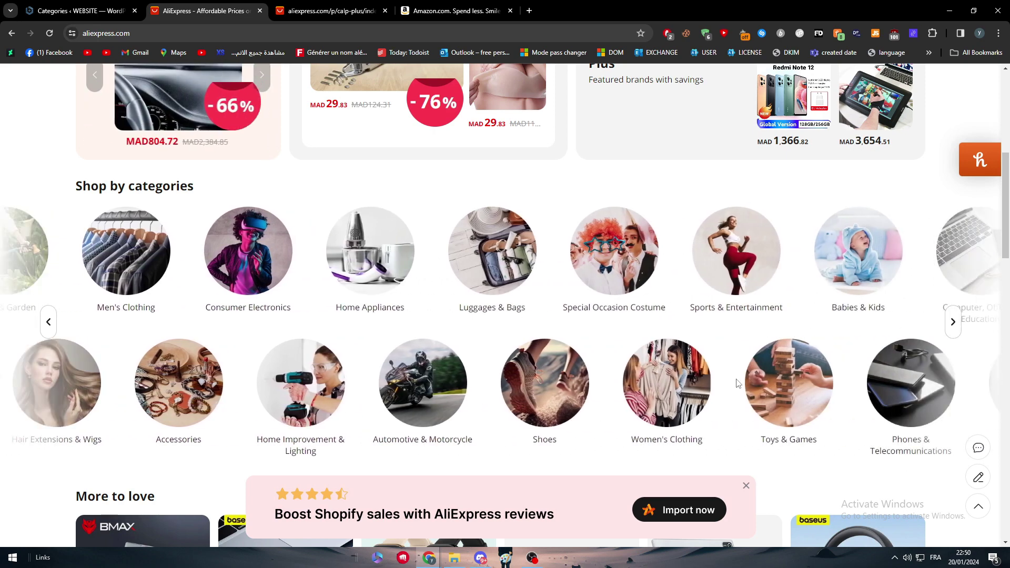
pyautogui.click(953, 322)
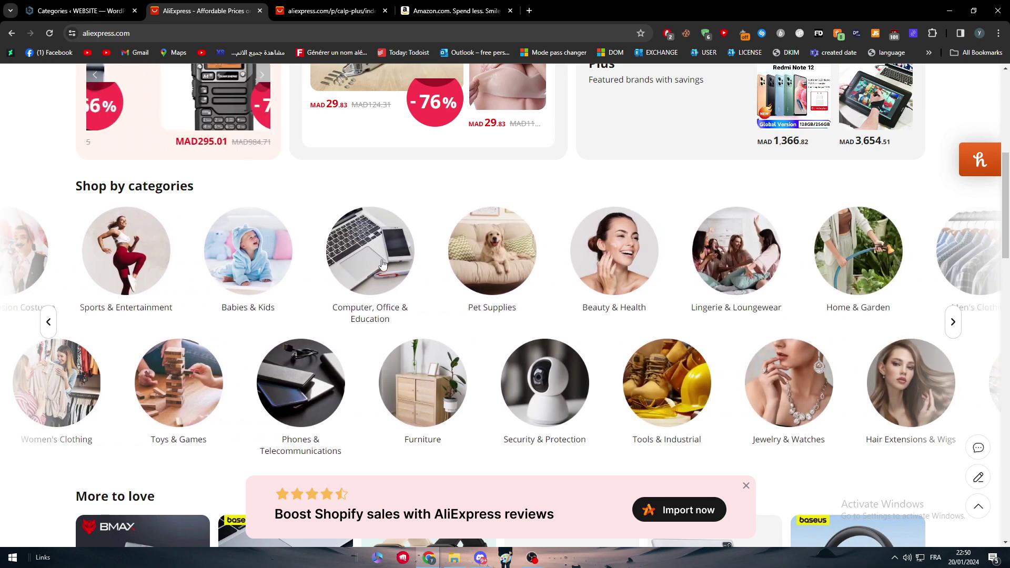
pyautogui.click(383, 264)
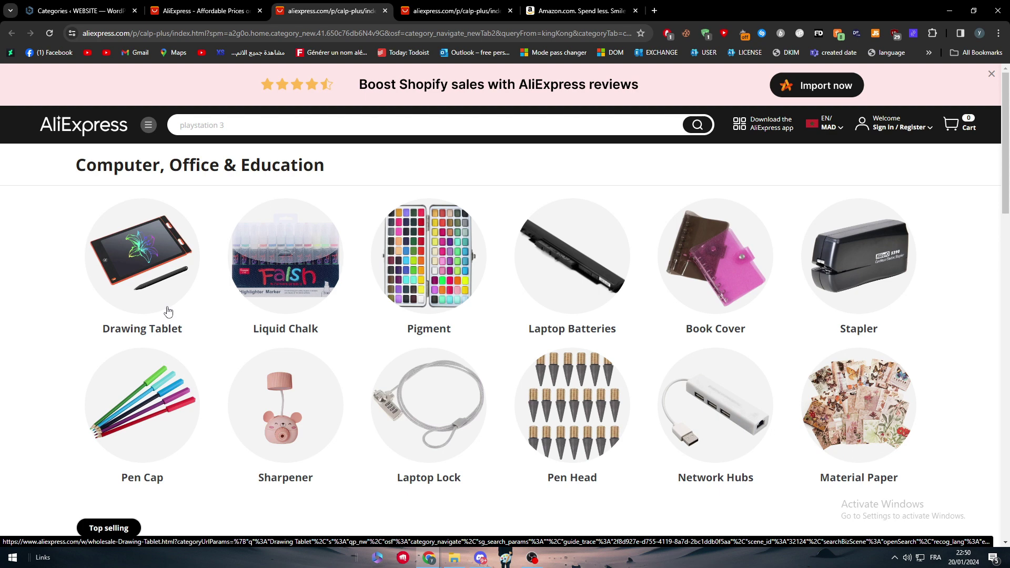
pyautogui.scroll(-1, 759, 377)
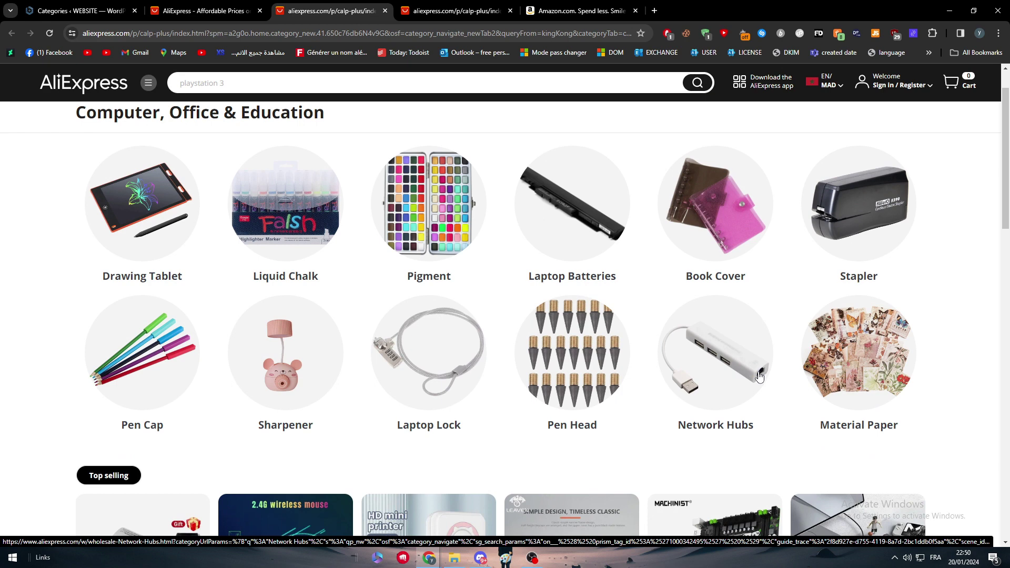
# Step: Open the Phones & Telecommunications category page and select its heading text
pyautogui.click(237, 11)
pyautogui.click(49, 322)
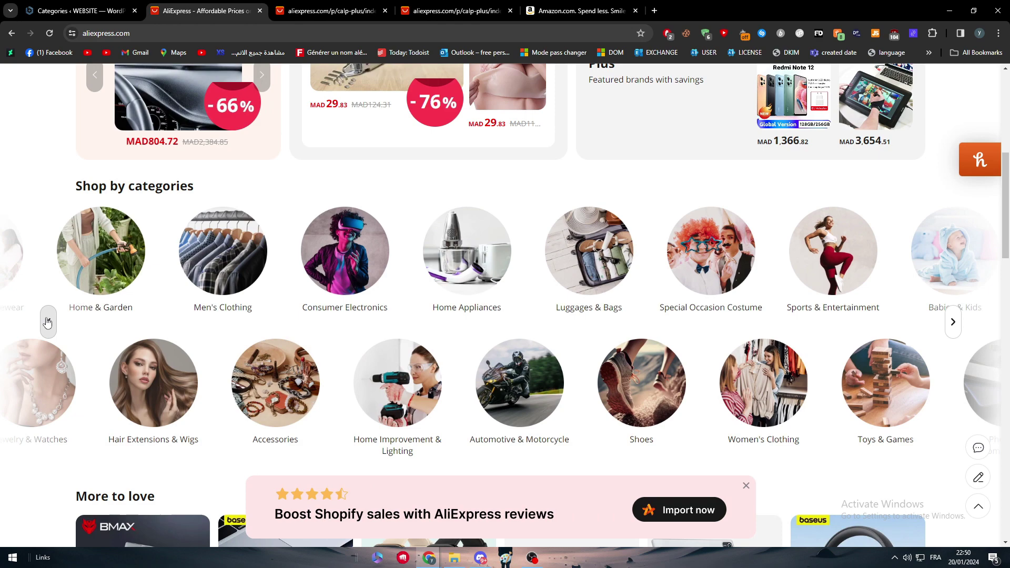
pyautogui.click(952, 321)
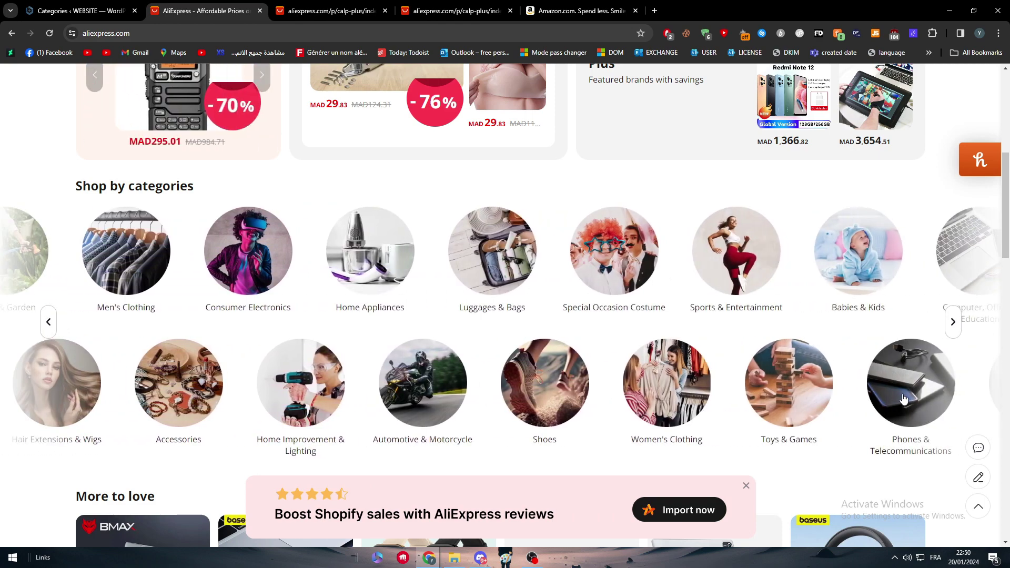
pyautogui.click(903, 398)
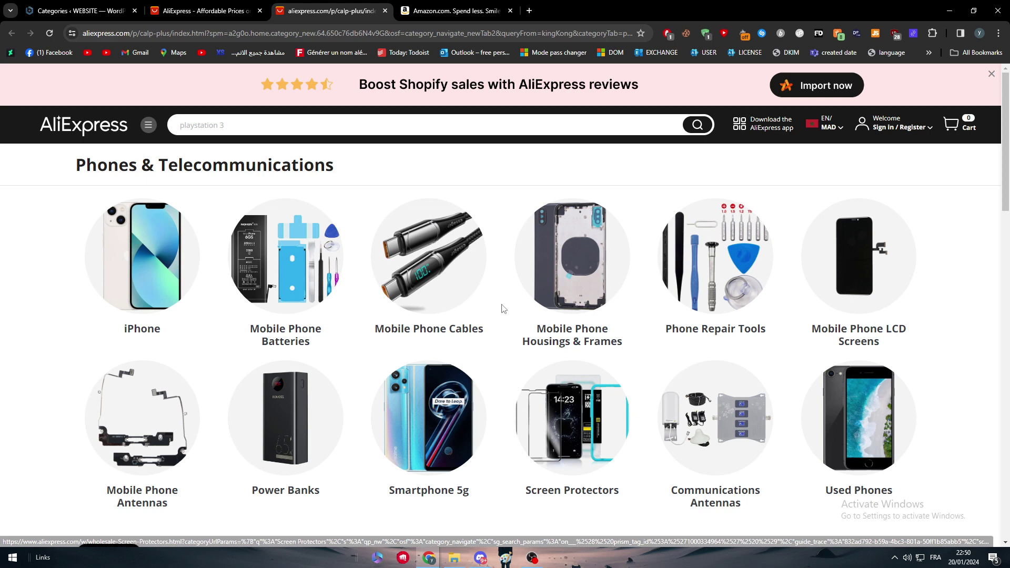
pyautogui.scroll(-3, 521, 287)
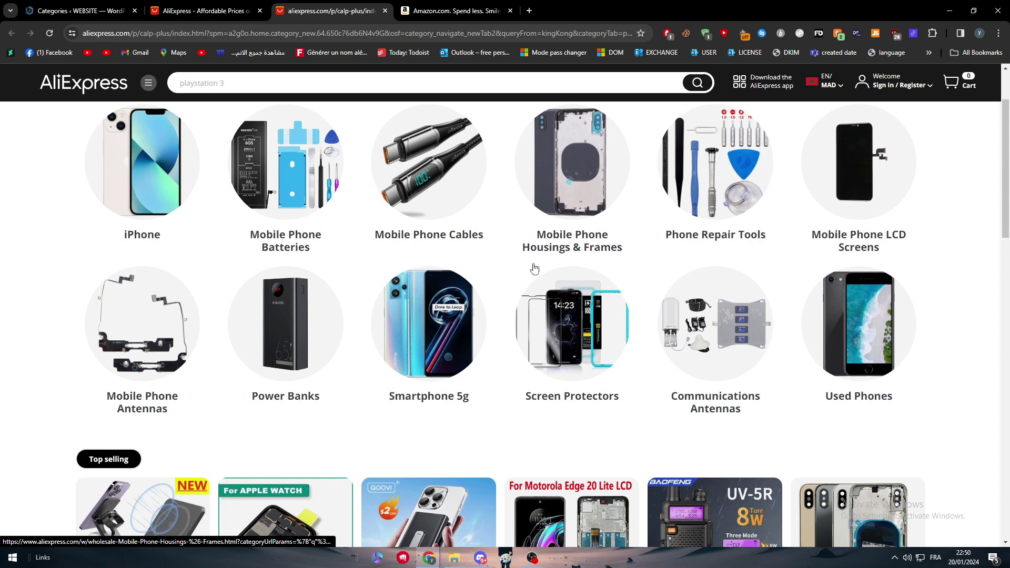
pyautogui.scroll(2, 537, 263)
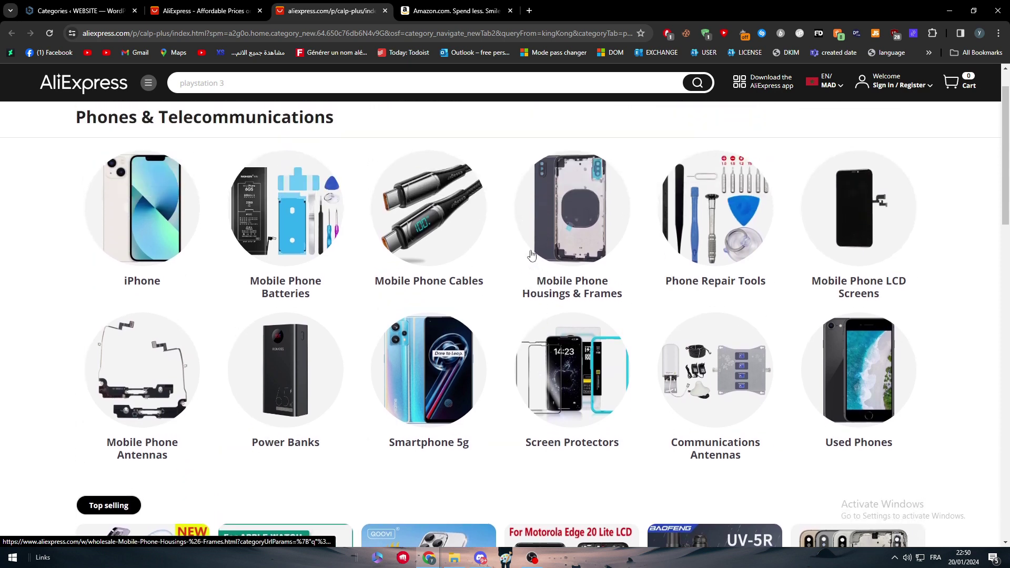
pyautogui.scroll(1, 542, 258)
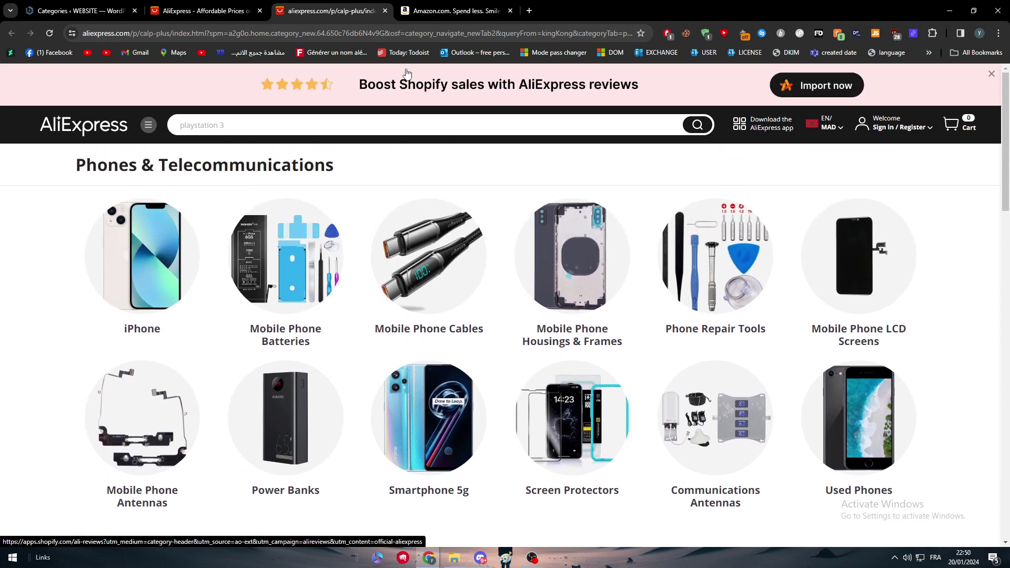
pyautogui.moveTo(339, 165); pyautogui.dragTo(74, 165)
pyautogui.hotkey('ctrl', 'c')
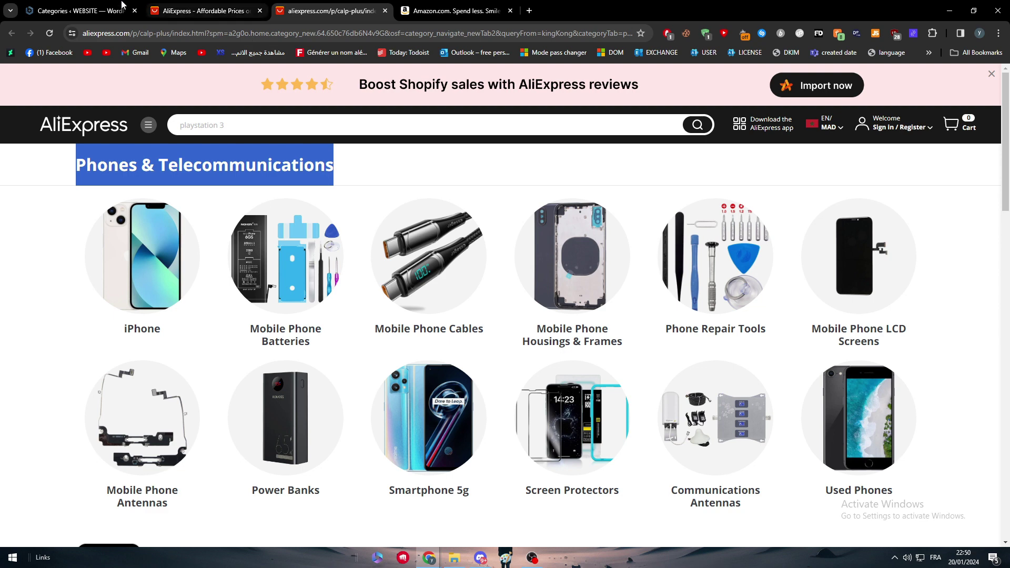
# Step: Create a top-level 'Phones & Telecommunications' category from the pasted heading, then close the Amazon tab
pyautogui.click(121, 5)
pyautogui.click(243, 198)
pyautogui.hotkey('ctrl', 'v')
pyautogui.click(198, 166)
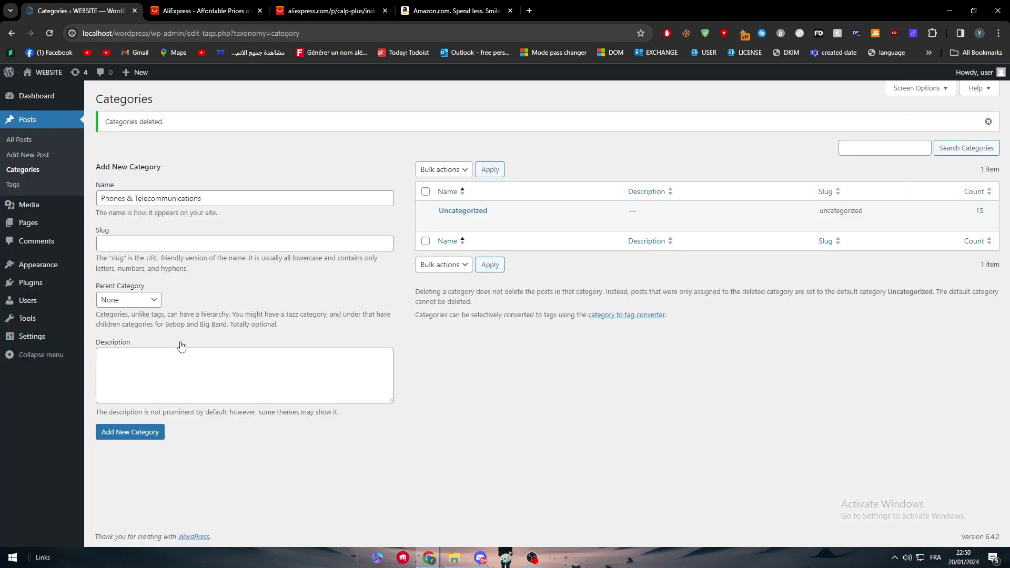
pyautogui.click(153, 301)
pyautogui.click(152, 300)
pyautogui.click(130, 432)
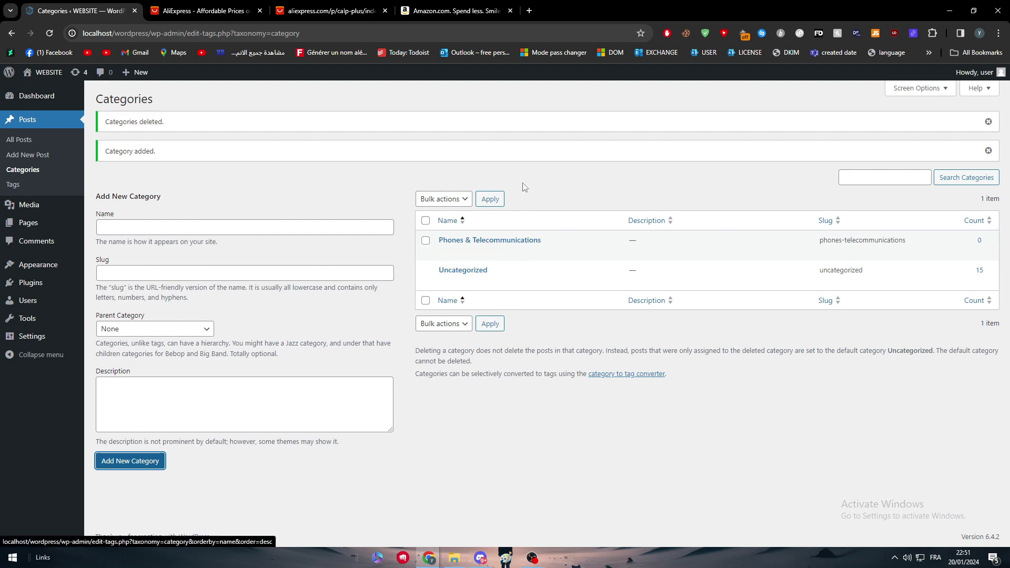
pyautogui.click(405, 6)
pyautogui.hotkey('ctrl', 'w')
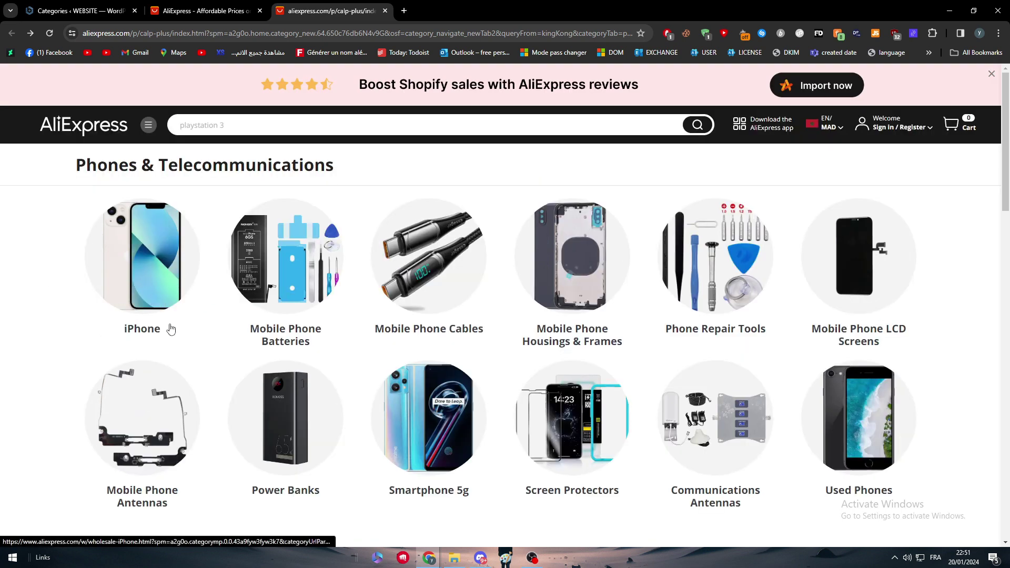
# Step: Add an 'iPhone' category with Phones & Telecommunications as its parent
pyautogui.click(79, 11)
pyautogui.click(187, 227)
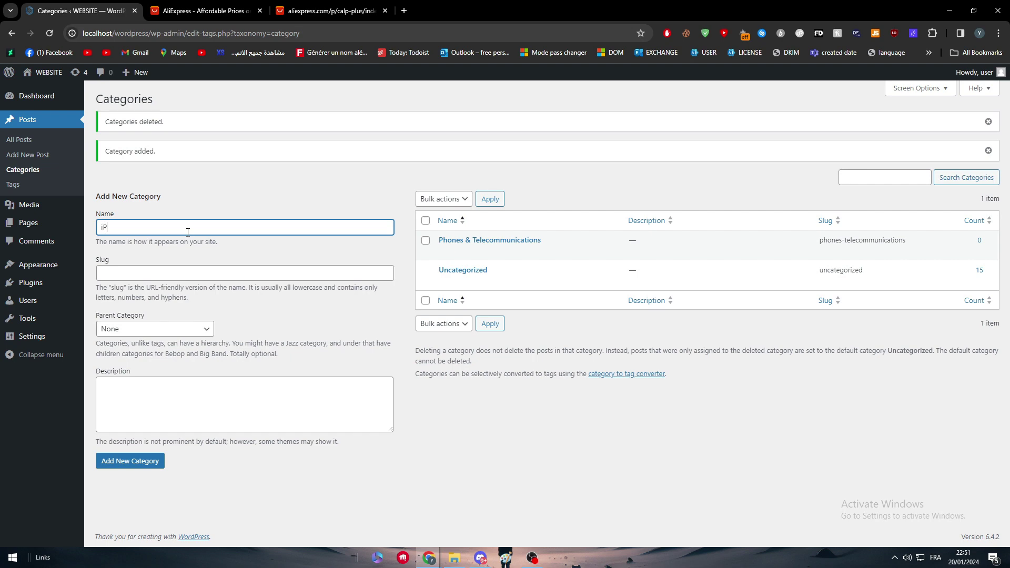
pyautogui.click(220, 194)
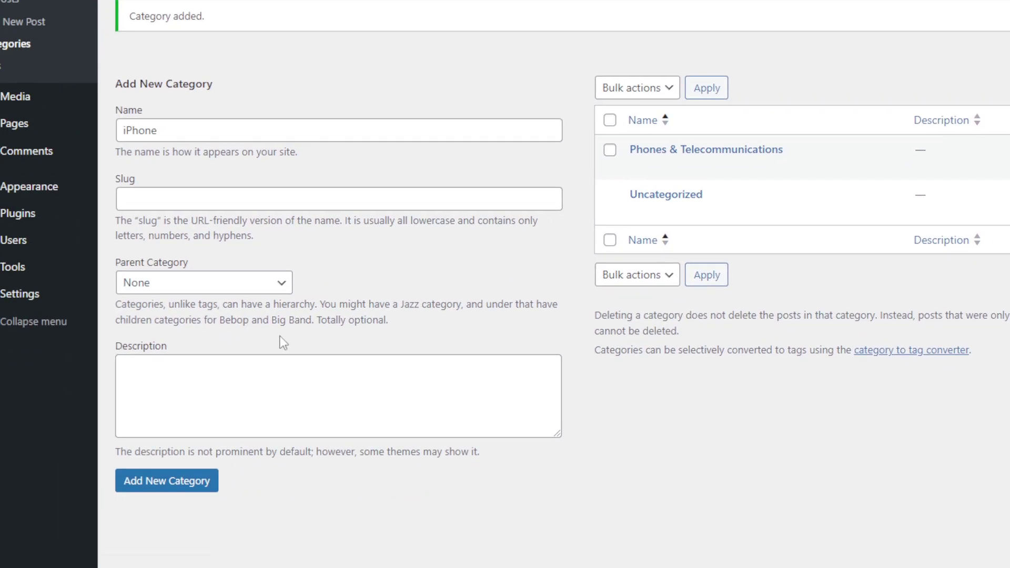
pyautogui.click(221, 283)
pyautogui.click(200, 316)
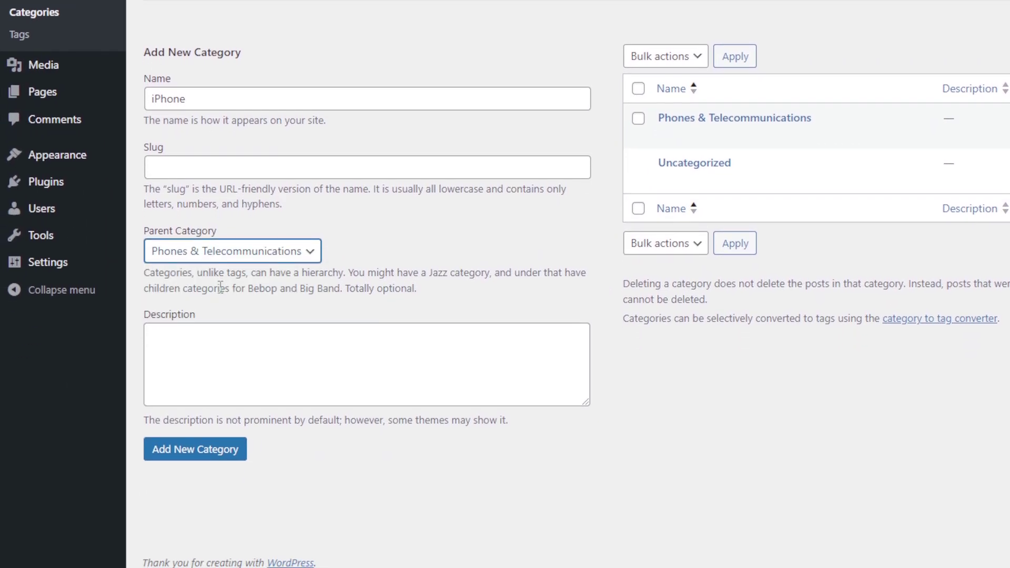
pyautogui.click(191, 409)
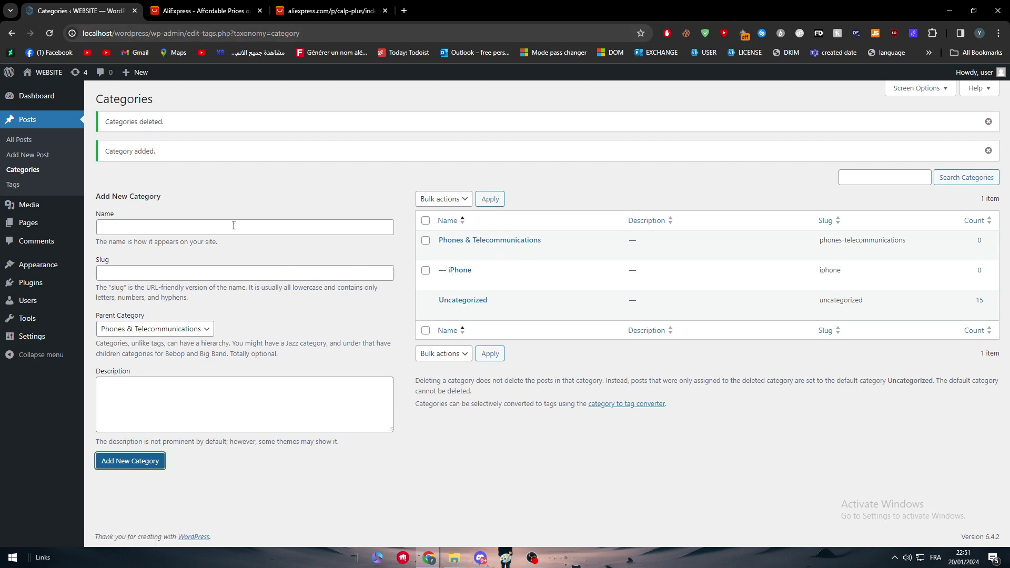
# Step: Add a 'Batteries' subcategory under Phones & Telecommunications
pyautogui.click(324, 10)
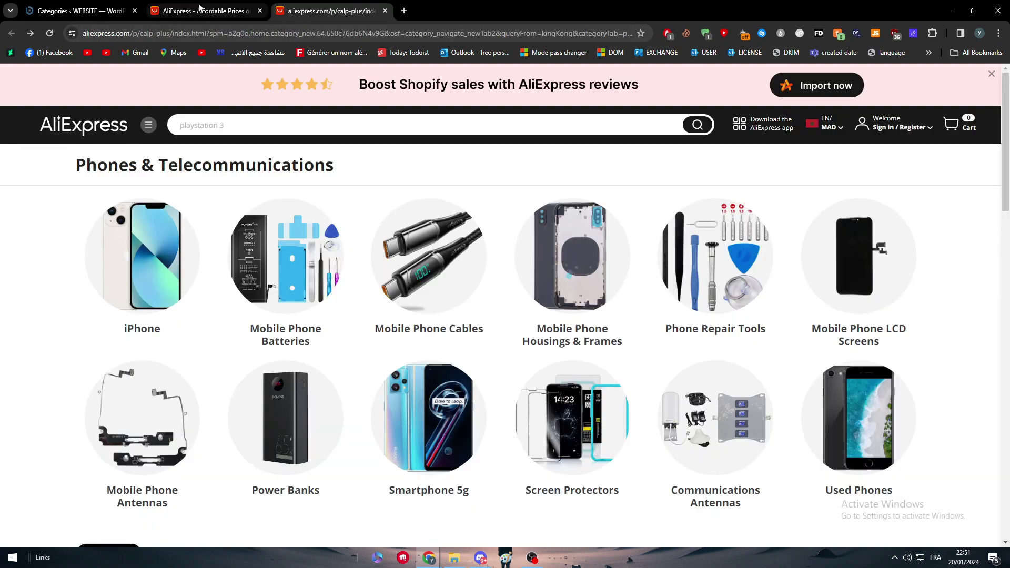
pyautogui.click(79, 10)
pyautogui.click(276, 226)
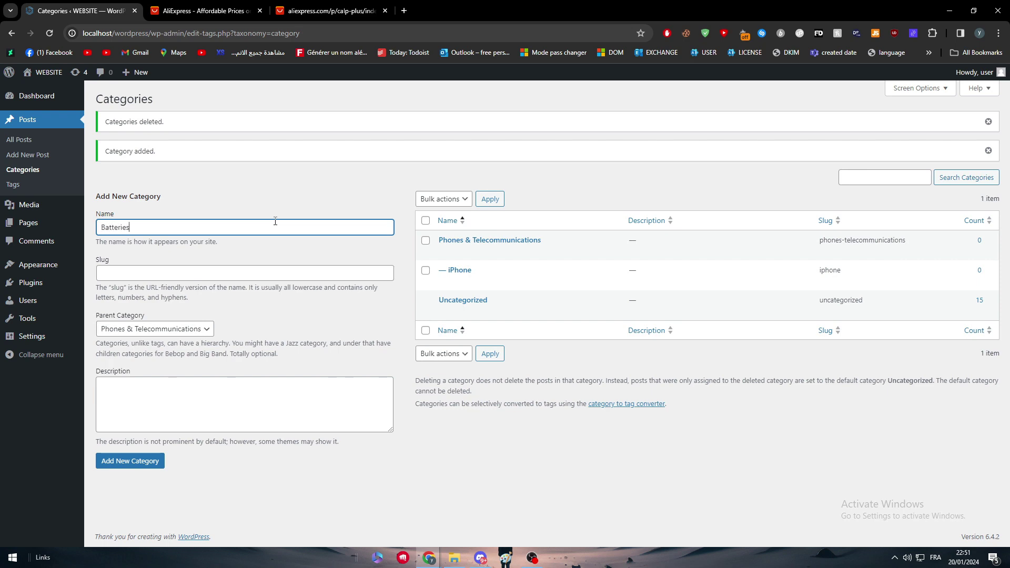
pyautogui.click(131, 461)
# Step: Add a 'Used Phones' subcategory under Phones & Telecommunications
pyautogui.click(363, 10)
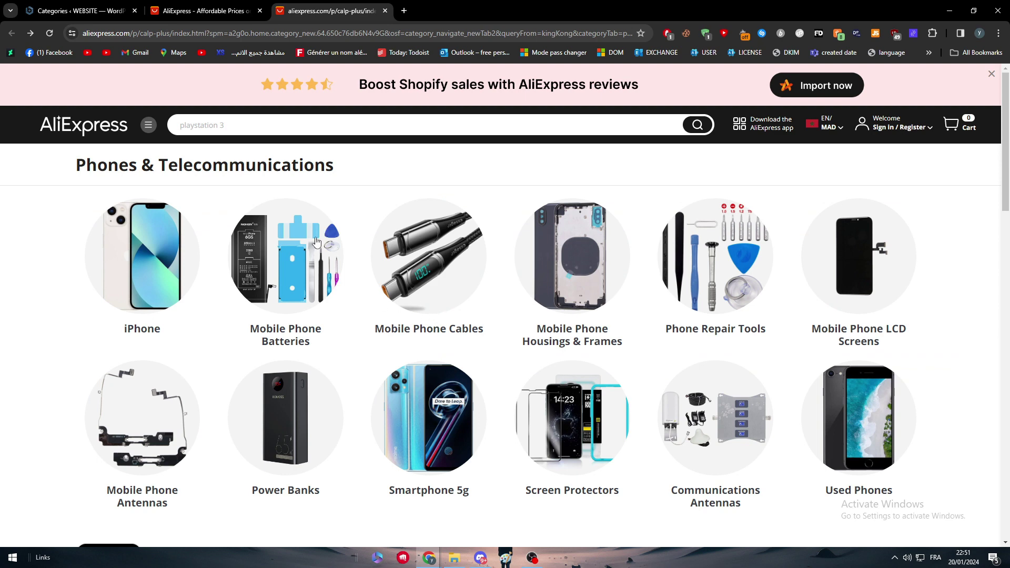
pyautogui.scroll(-2, 848, 324)
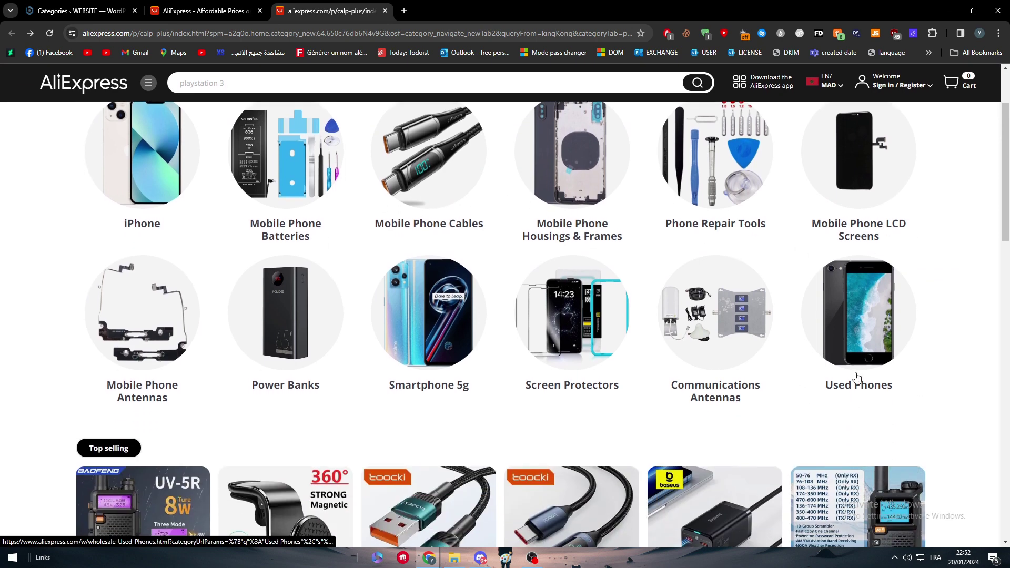
pyautogui.click(75, 12)
pyautogui.click(144, 221)
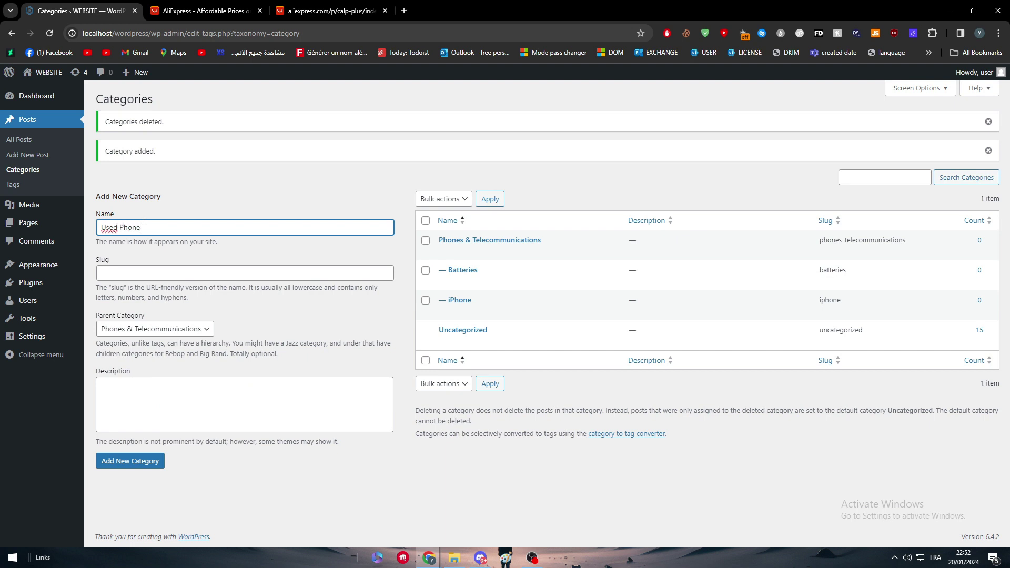
pyautogui.click(127, 462)
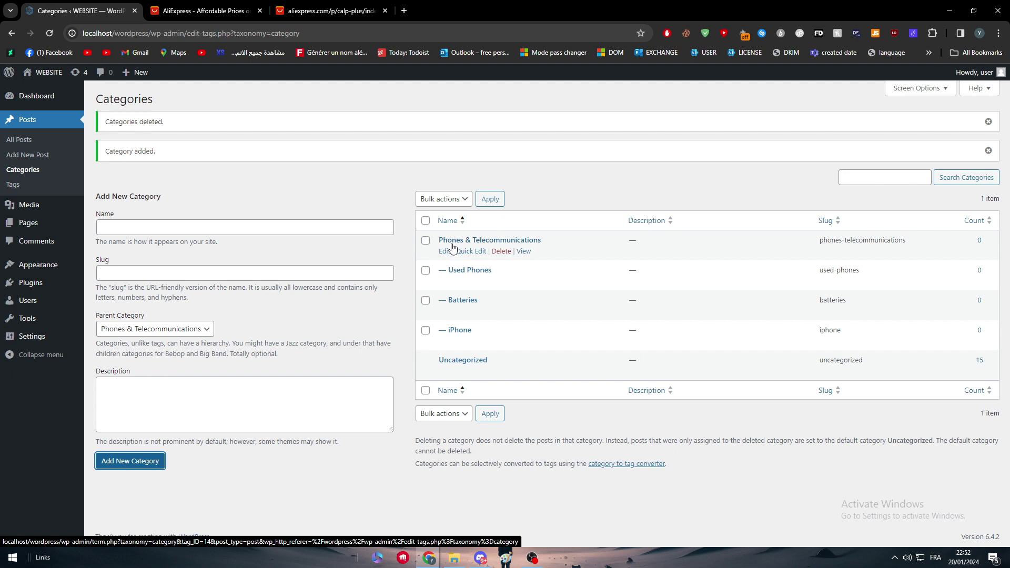
# Step: Move all 15 posts to the Trash with the Move to Trash bulk action
pyautogui.click(18, 140)
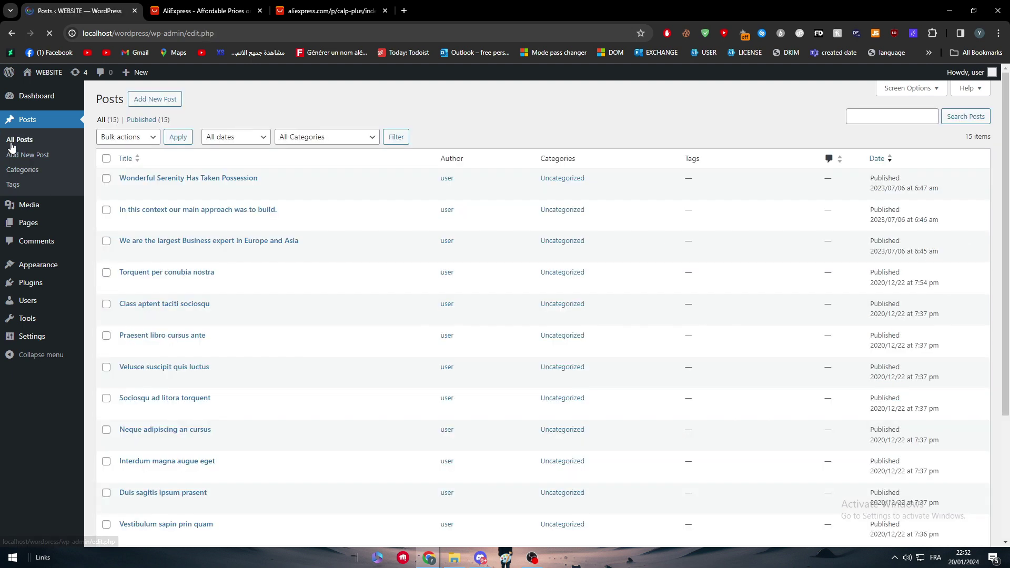
pyautogui.click(107, 158)
pyautogui.click(126, 137)
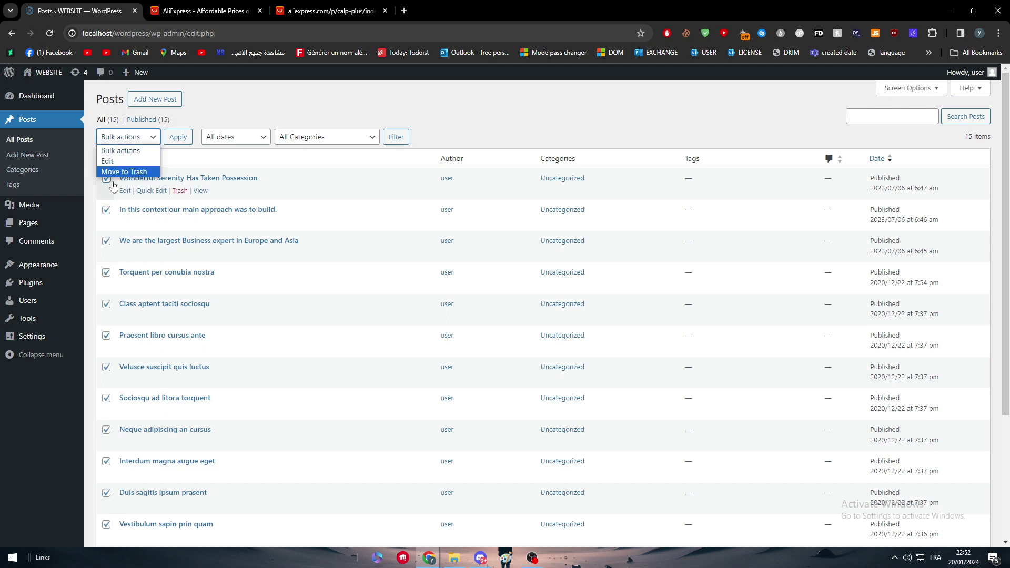
pyautogui.click(113, 172)
pyautogui.click(178, 138)
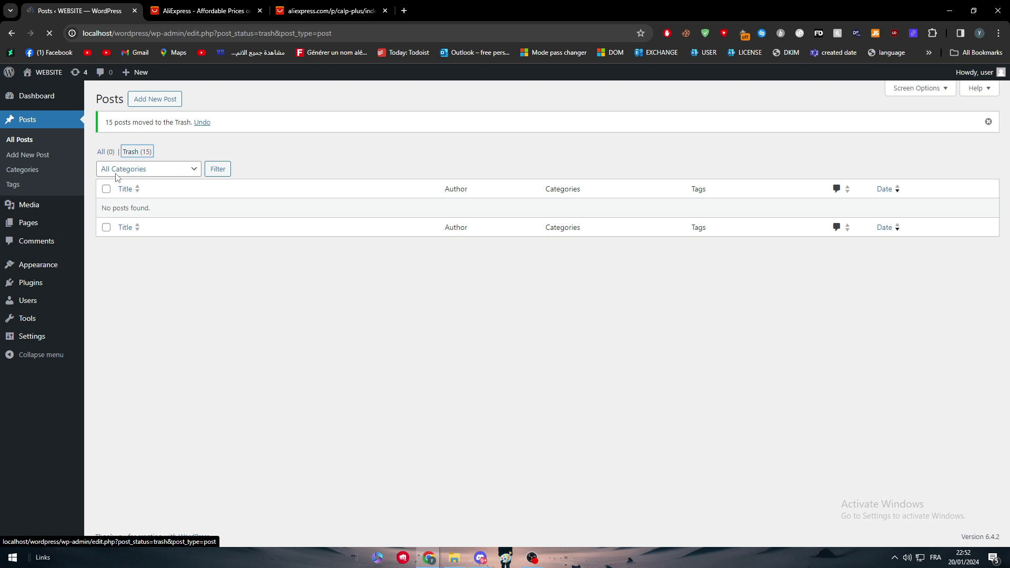
# Step: Permanently delete every post in the Trash
pyautogui.click(132, 153)
pyautogui.click(106, 158)
pyautogui.click(137, 137)
pyautogui.click(121, 169)
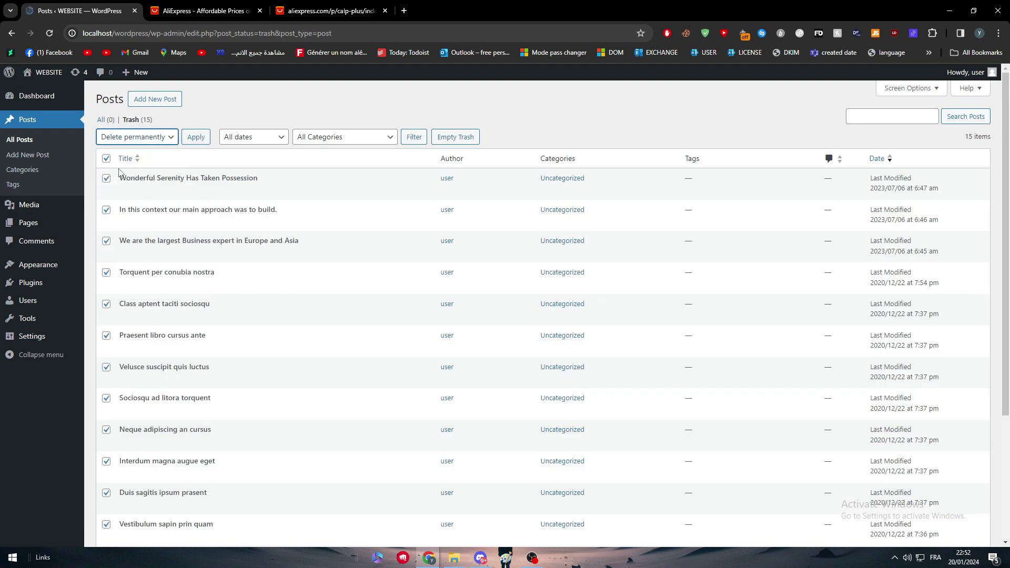
pyautogui.click(186, 140)
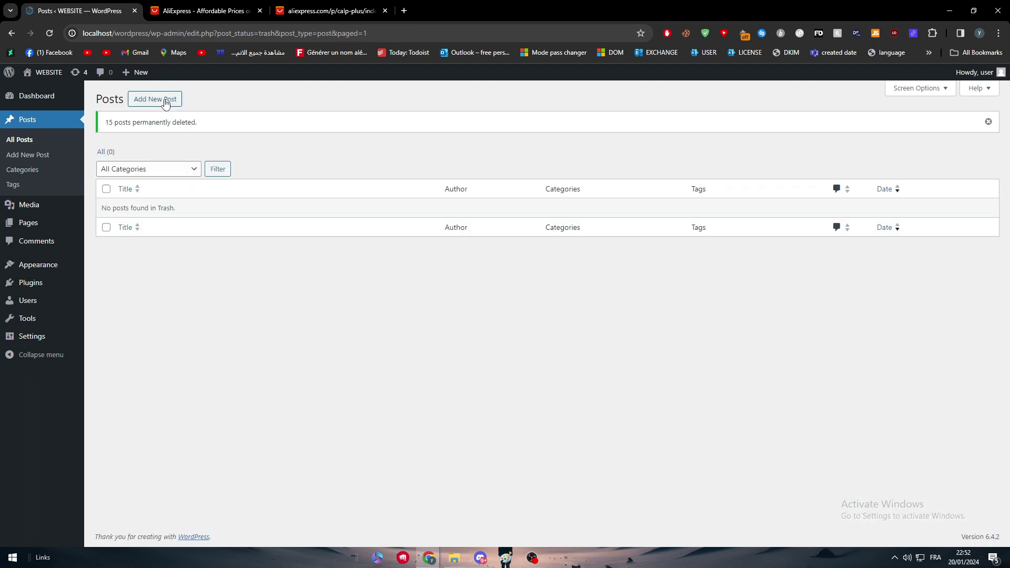
# Step: Start a new post and expand its Categories panel listing Phones & Telecommunications, Batteries, iPhone and Used Phones
pyautogui.click(165, 103)
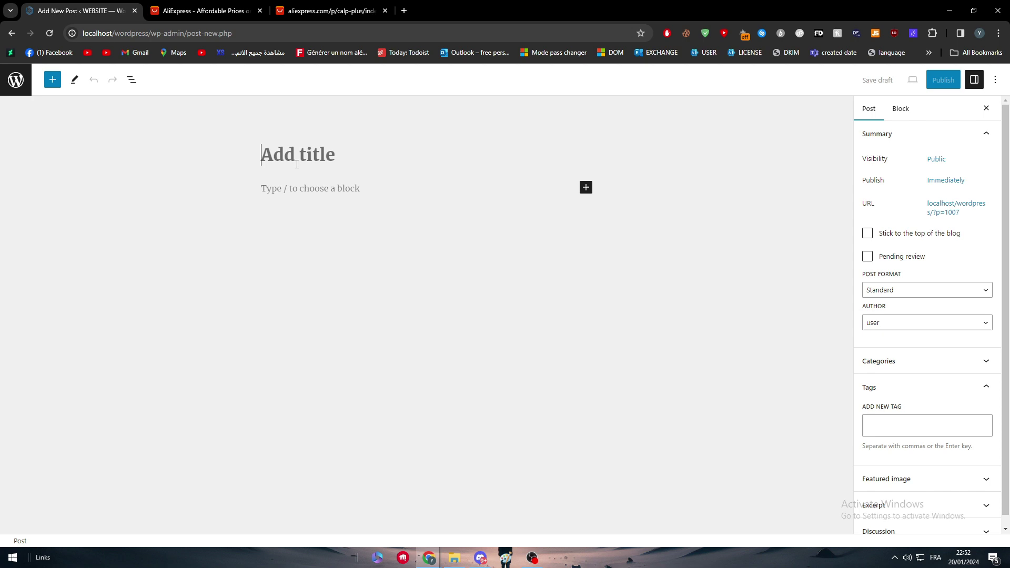
pyautogui.click(893, 361)
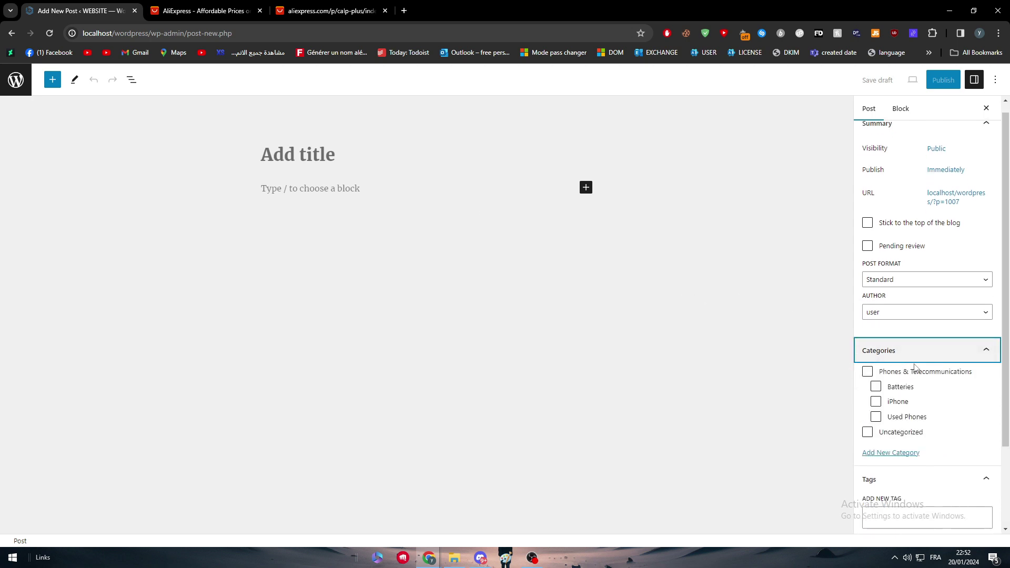
pyautogui.scroll(-2, 915, 368)
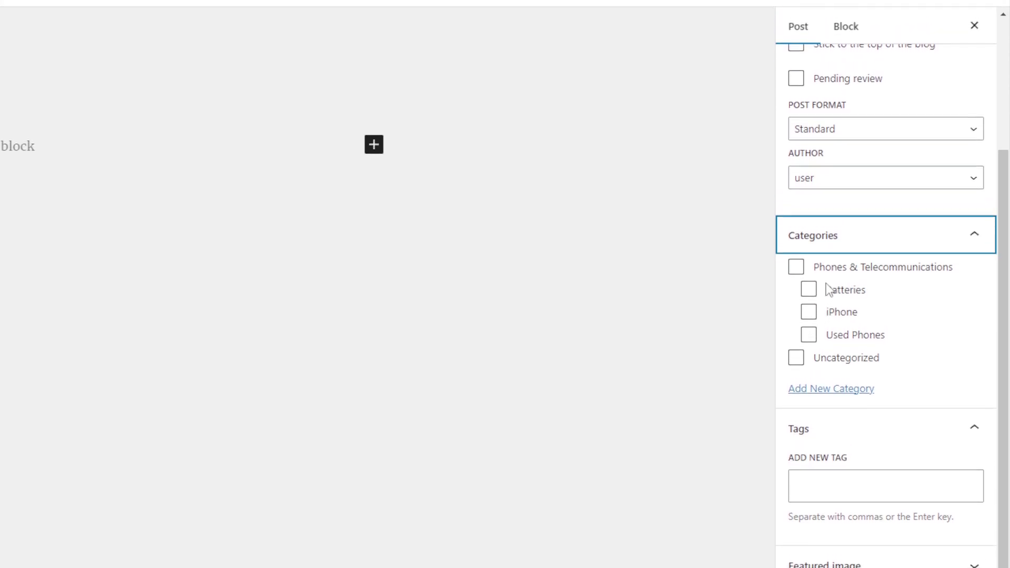
pyautogui.click(796, 249)
pyautogui.click(809, 326)
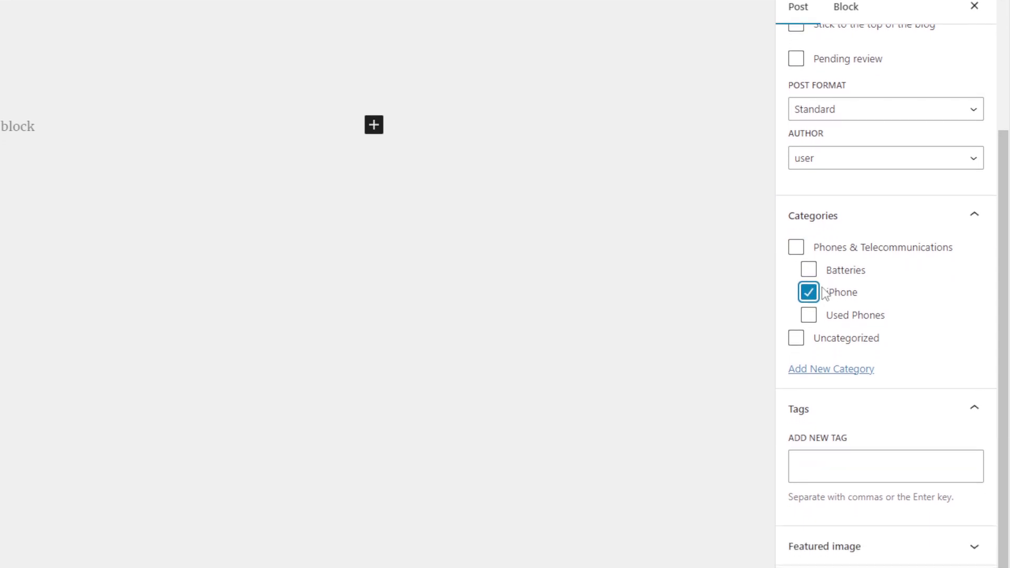
pyautogui.click(810, 326)
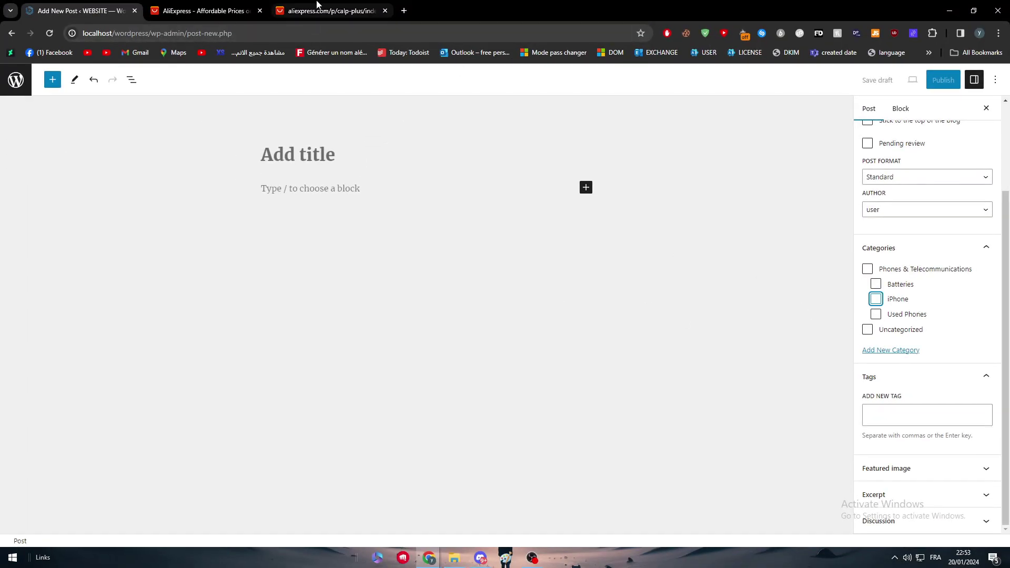
# Step: Open the Genuine Apple iPhone XS 64GB listing on AliExpress and copy its page content
pyautogui.click(228, 9)
pyautogui.click(329, 10)
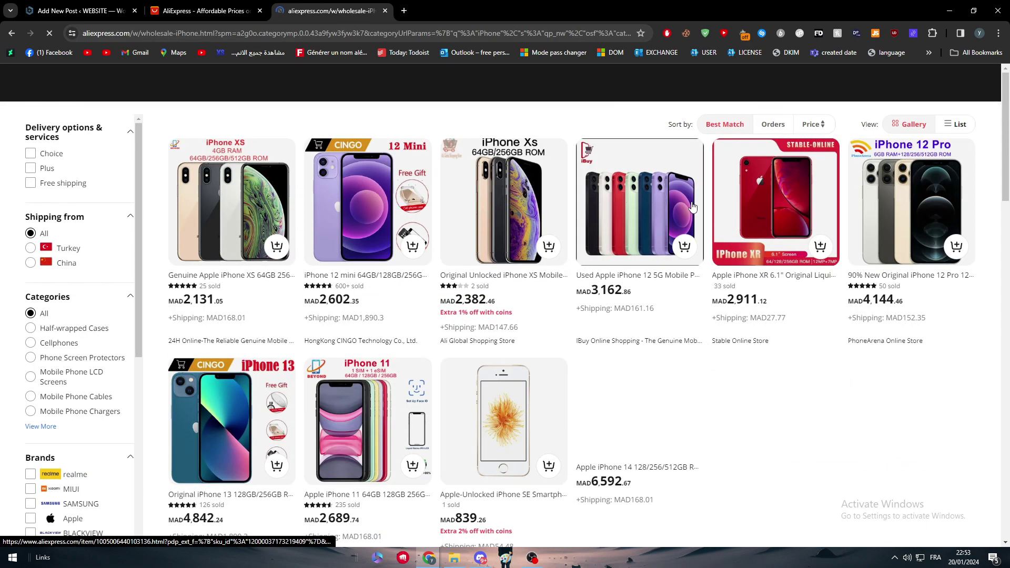
pyautogui.click(209, 232)
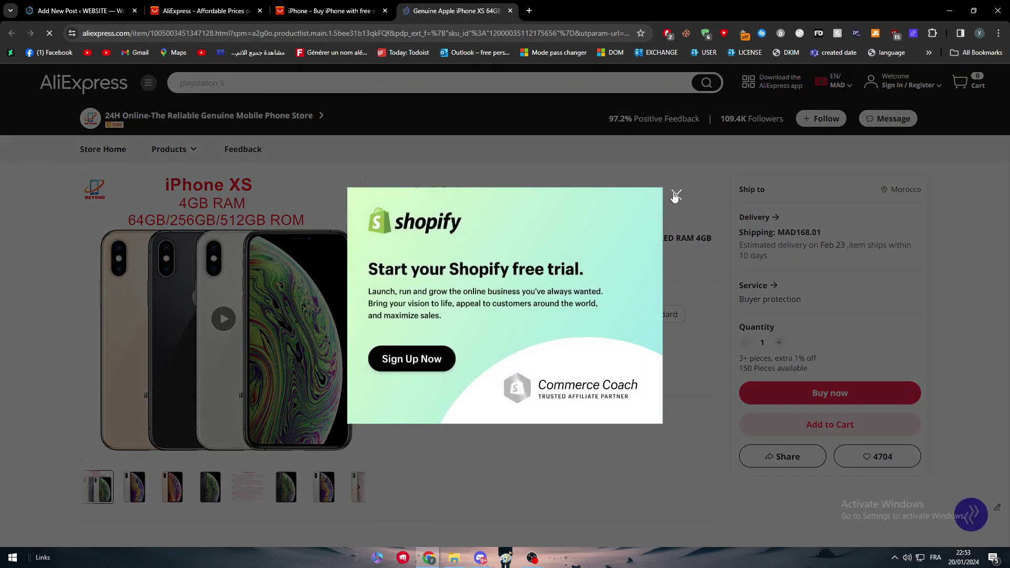
pyautogui.click(677, 195)
pyautogui.moveTo(79, 185); pyautogui.dragTo(968, 511)
pyautogui.click(79, 11)
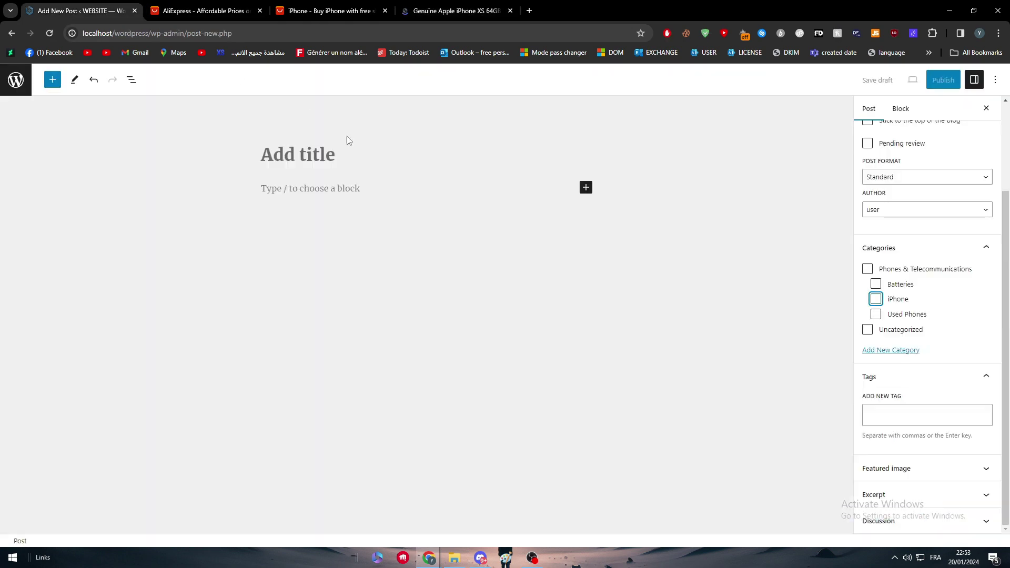
# Step: Paste the copied AliExpress iPhone XS content into the new post's body
pyautogui.click(278, 189)
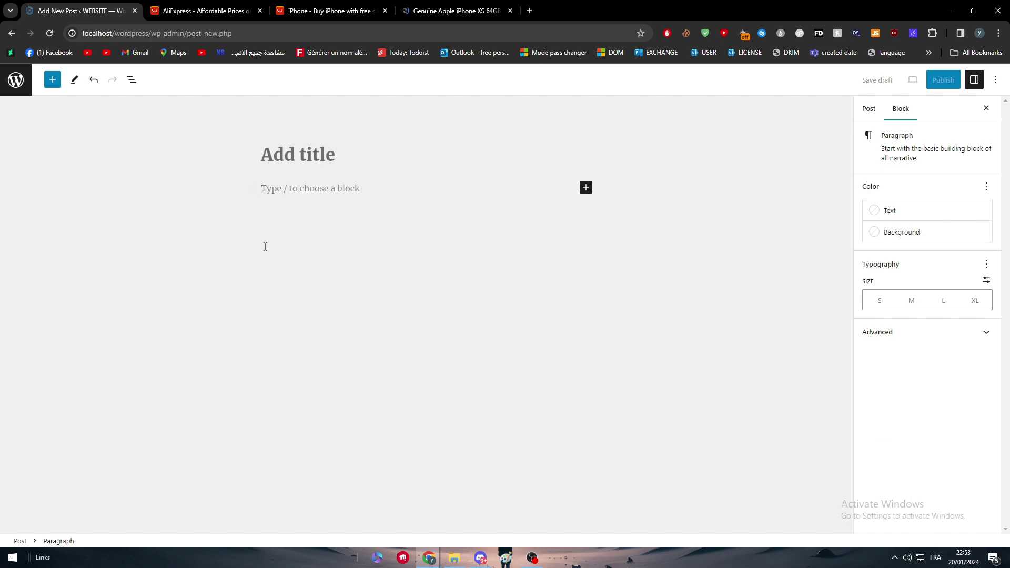
pyautogui.hotkey('ctrl', 'v')
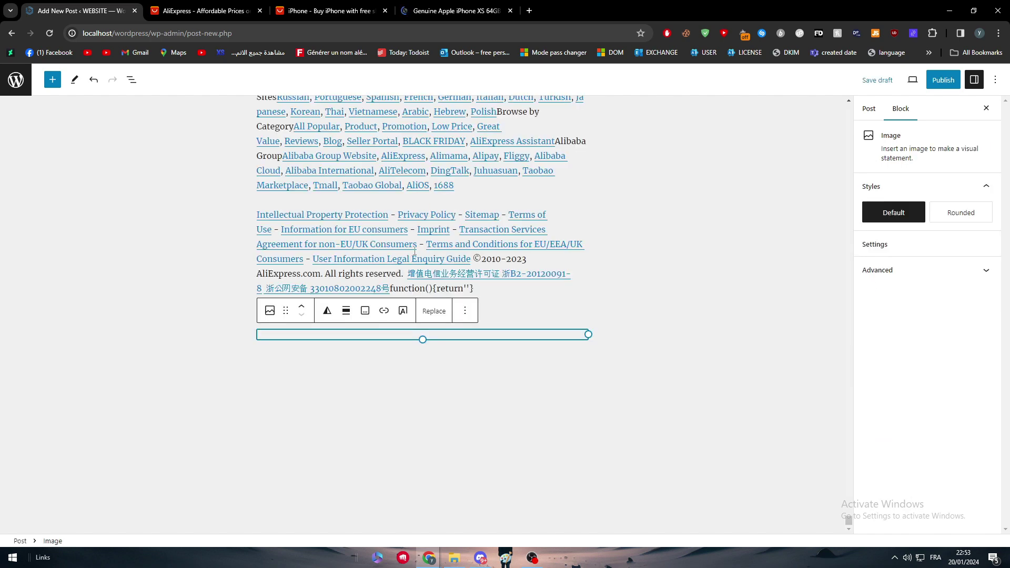
pyautogui.scroll(15, 415, 252)
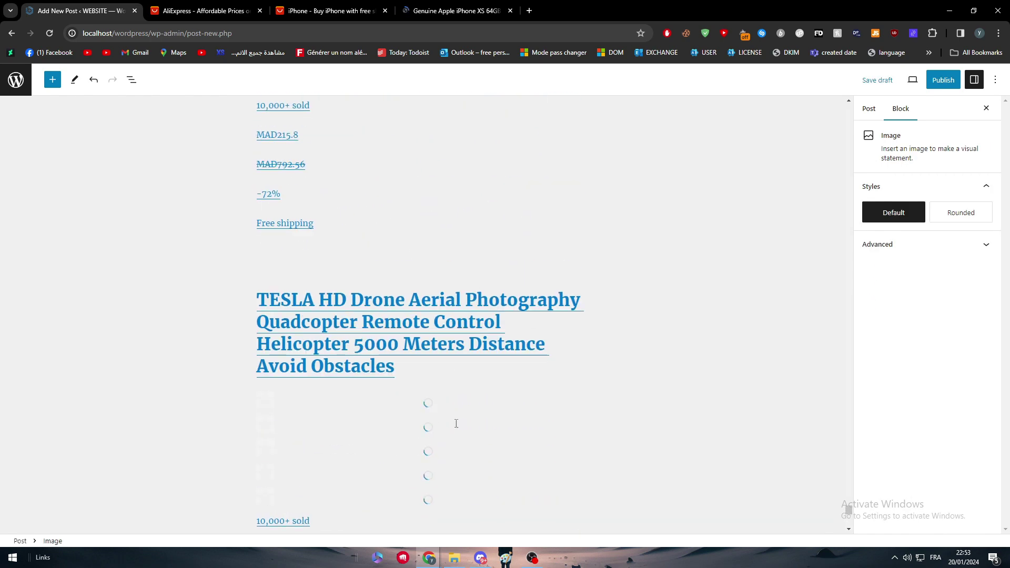
pyautogui.scroll(15, 456, 423)
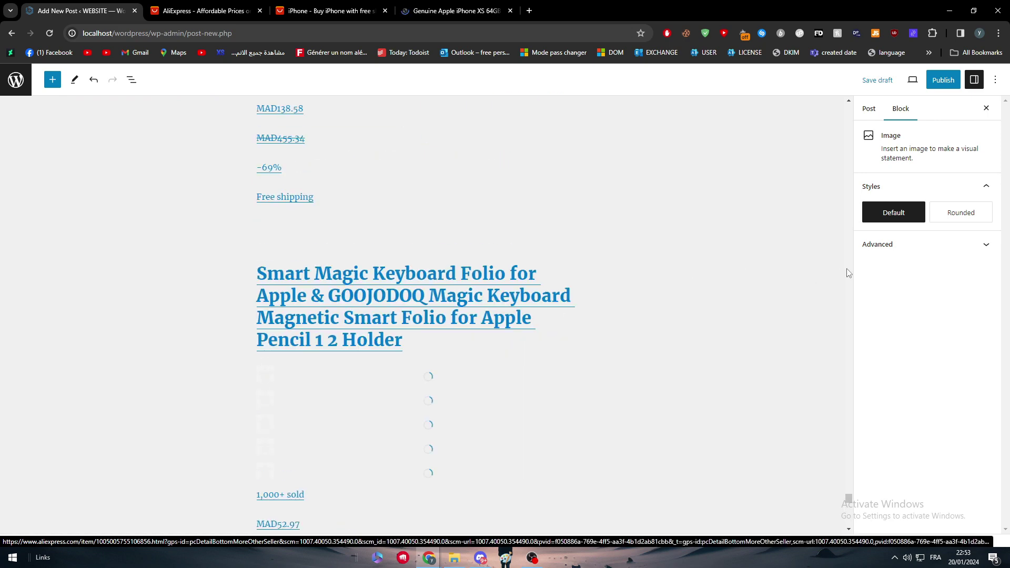
pyautogui.scroll(4, 848, 273)
# Step: File the post under the iPhone category and publish it
pyautogui.click(869, 109)
pyautogui.scroll(-2, 893, 304)
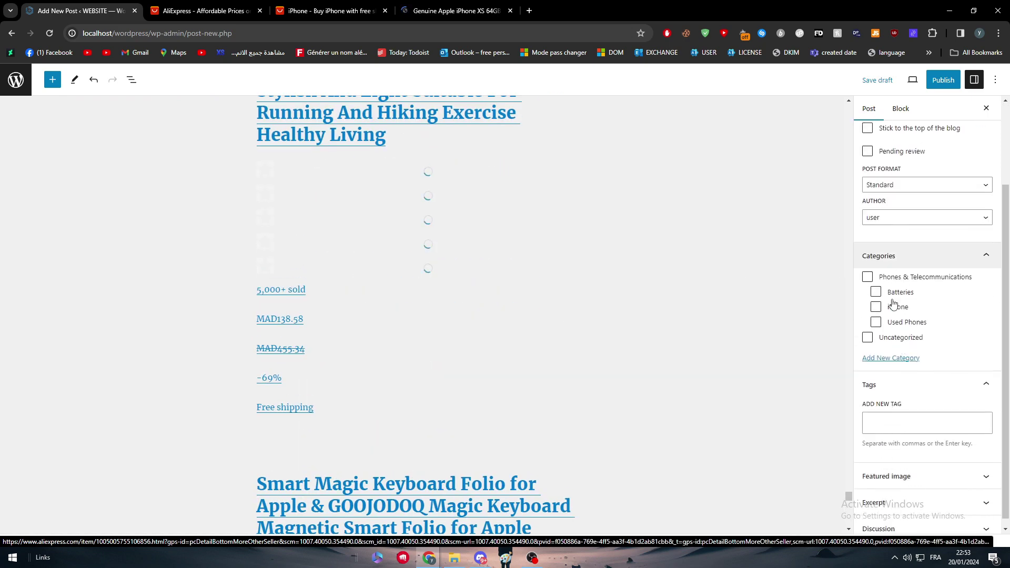
pyautogui.click(877, 307)
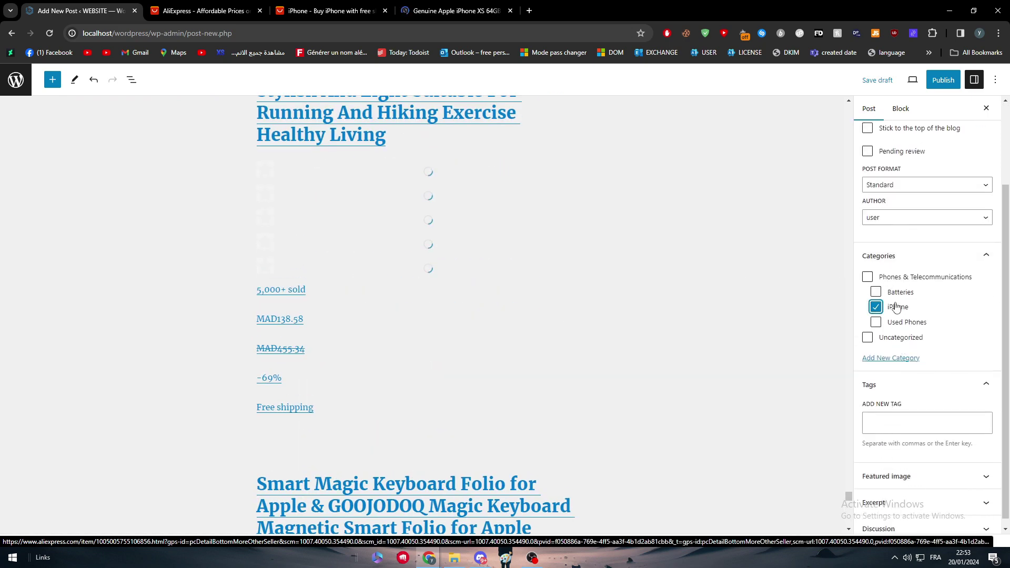
pyautogui.click(943, 87)
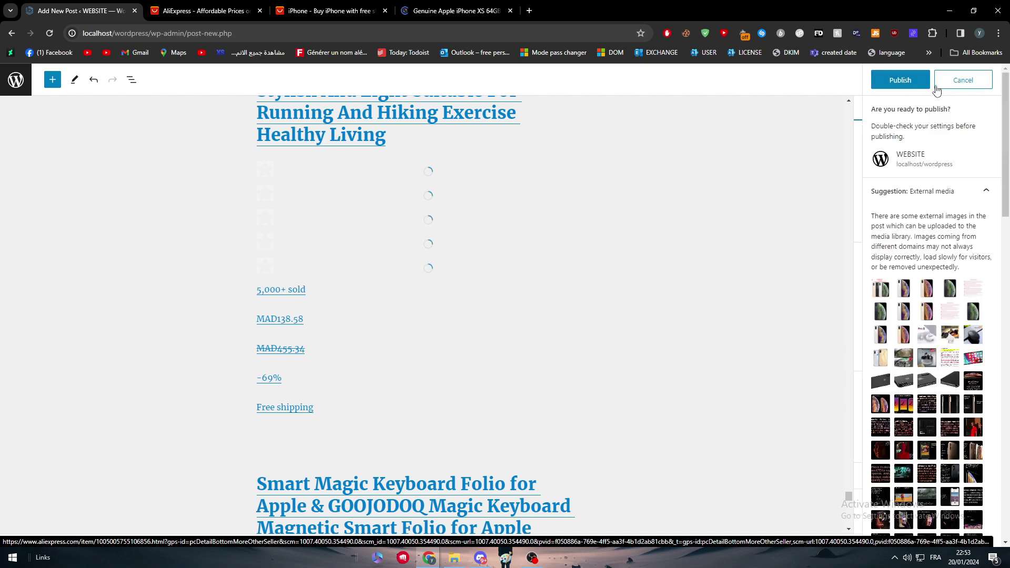
pyautogui.click(901, 80)
pyautogui.scroll(5, 714, 212)
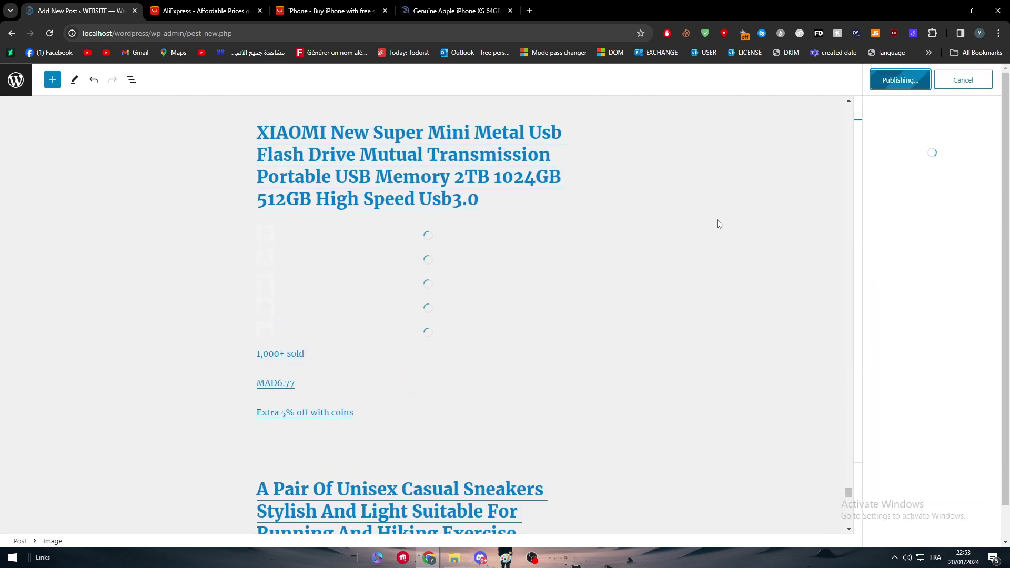
pyautogui.scroll(10, 712, 220)
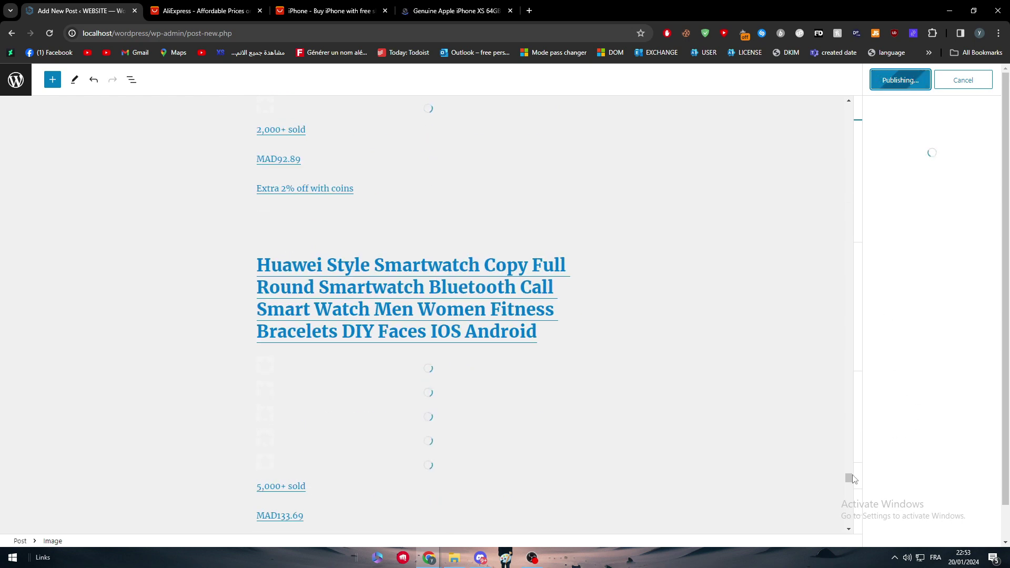
pyautogui.moveTo(849, 478); pyautogui.dragTo(853, 100)
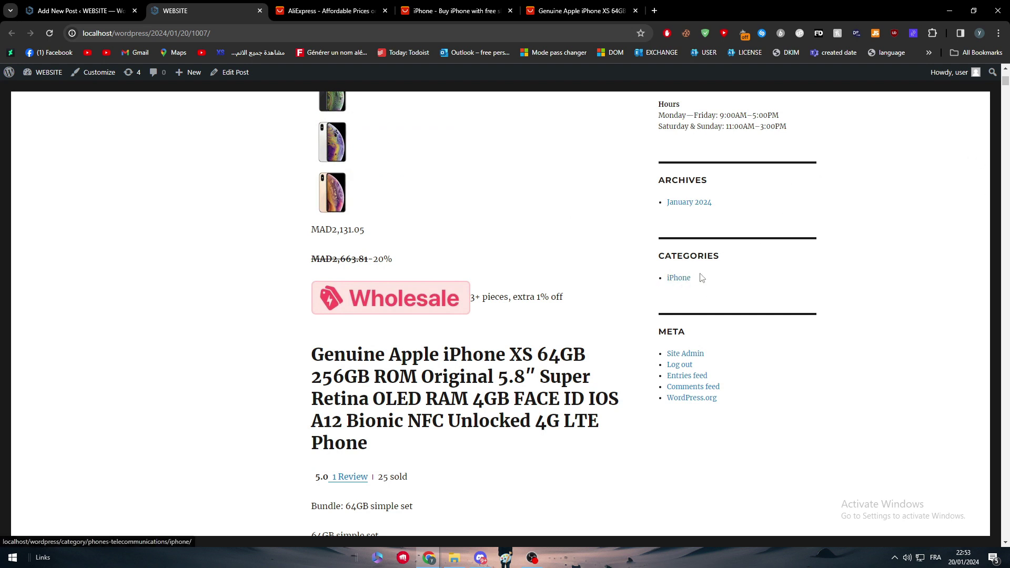
# Step: Browse the iPhone category archive for the post, then return to the post editor
pyautogui.click(679, 279)
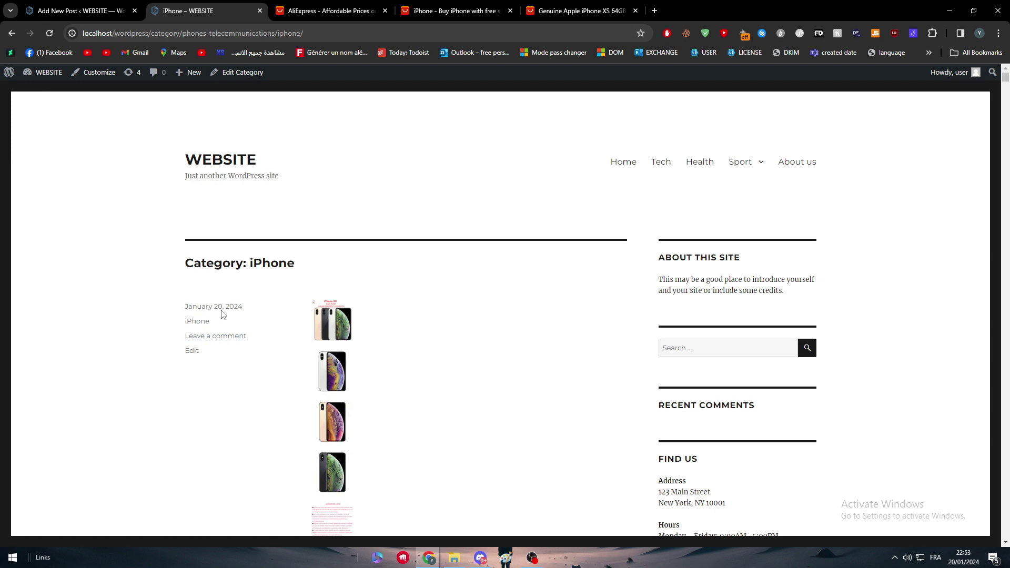
pyautogui.scroll(-4, 203, 332)
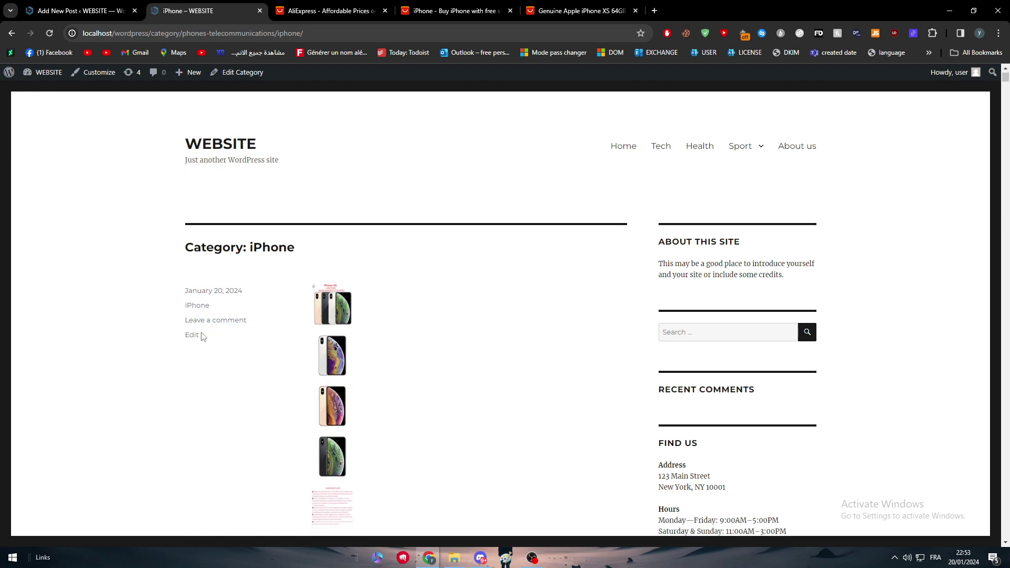
pyautogui.scroll(-10, 284, 311)
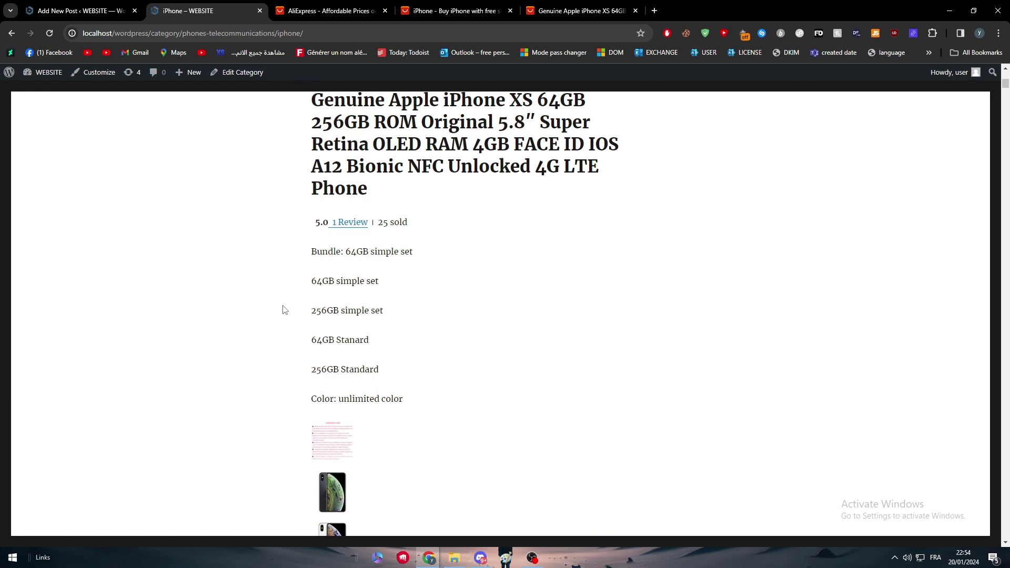
pyautogui.scroll(9, 284, 235)
pyautogui.click(123, 9)
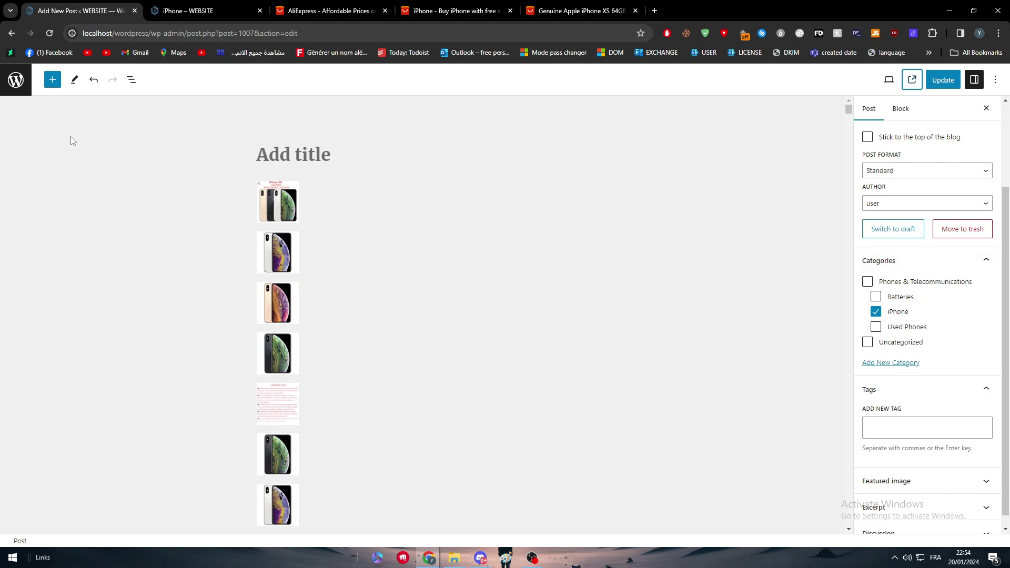
# Step: Leave the post editor, go to Posts > Categories, then view the public iPhone category page
pyautogui.click(20, 85)
pyautogui.click(533, 97)
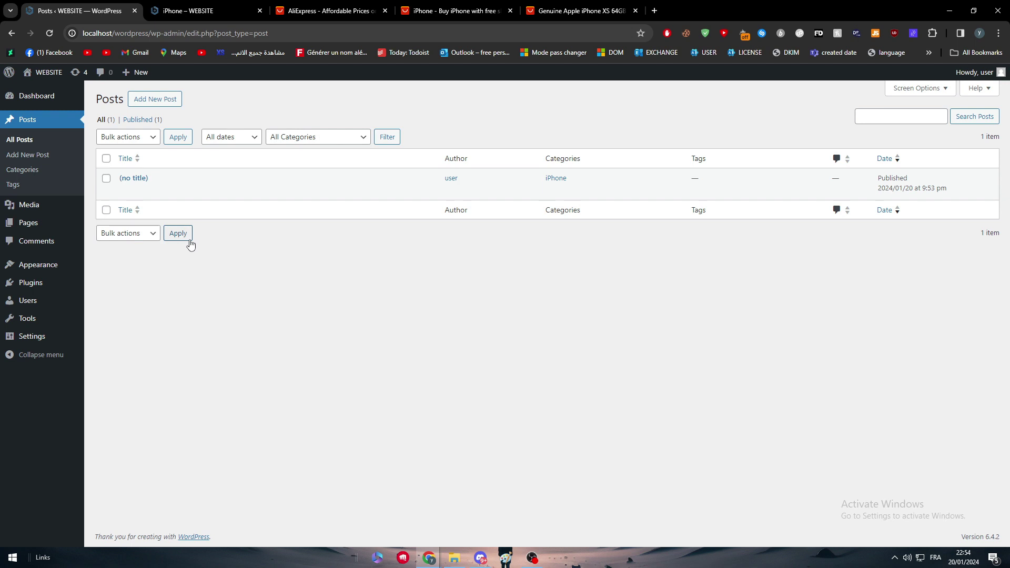
pyautogui.click(22, 169)
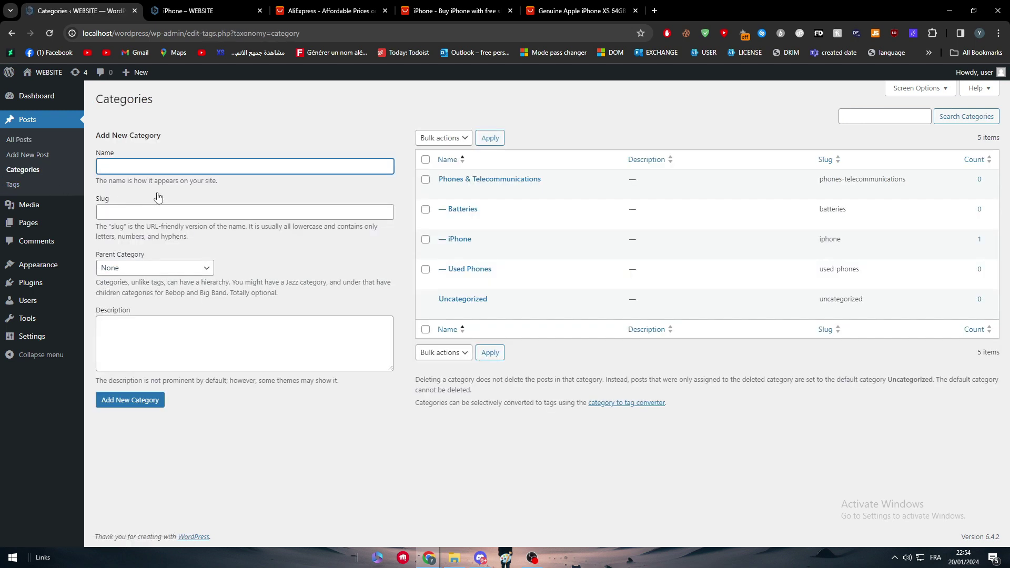
pyautogui.click(221, 10)
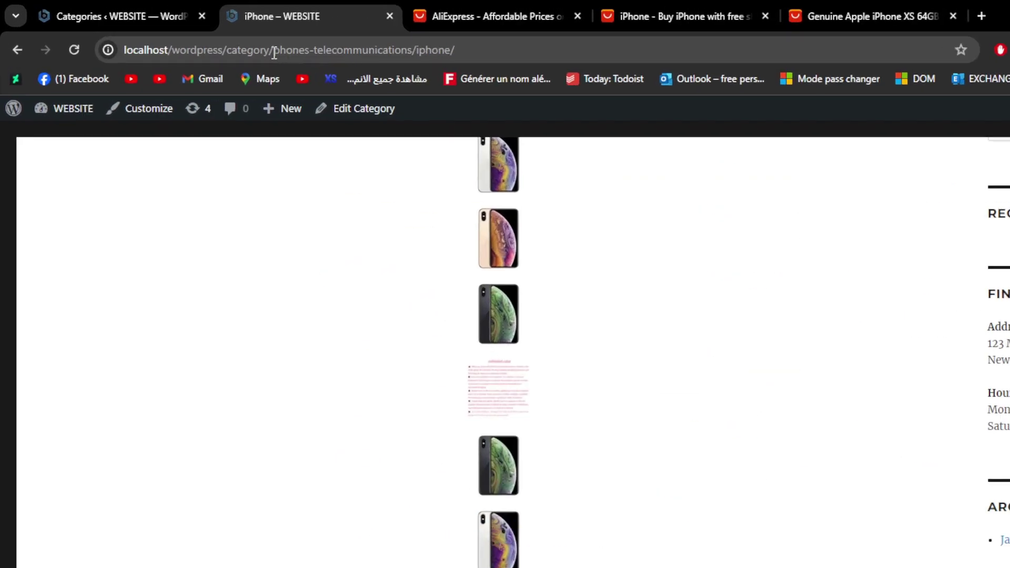
# Step: Edit the iPhone category page address, adding a hyphen after 'iphone'
pyautogui.moveTo(273, 53); pyautogui.dragTo(415, 52)
pyautogui.doubleClick(433, 50)
pyautogui.press('Right')
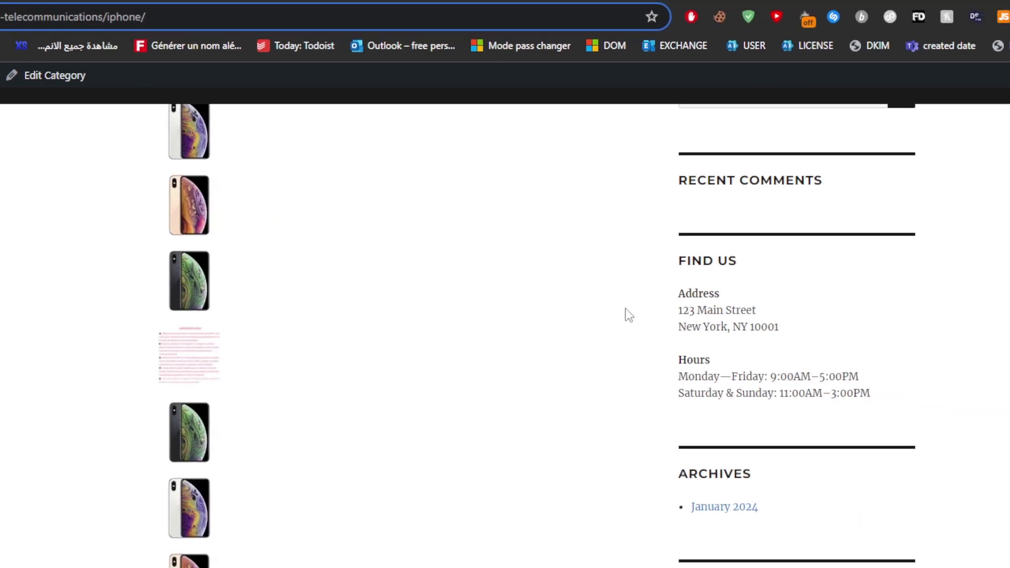
pyautogui.write('-')
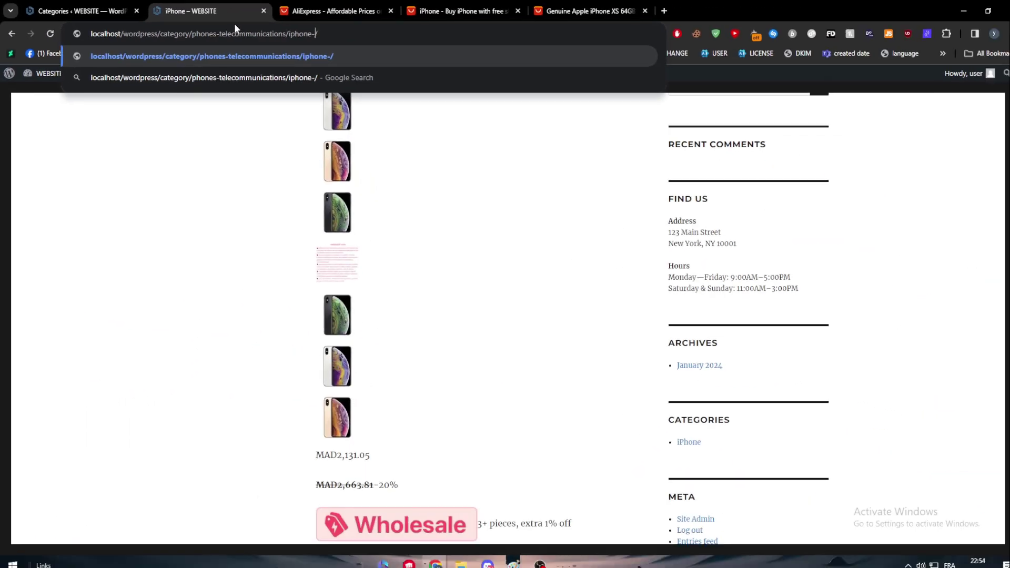
# Step: Compare the iPhone category page with the Categories admin list, ending on Categories admin
pyautogui.click(124, 14)
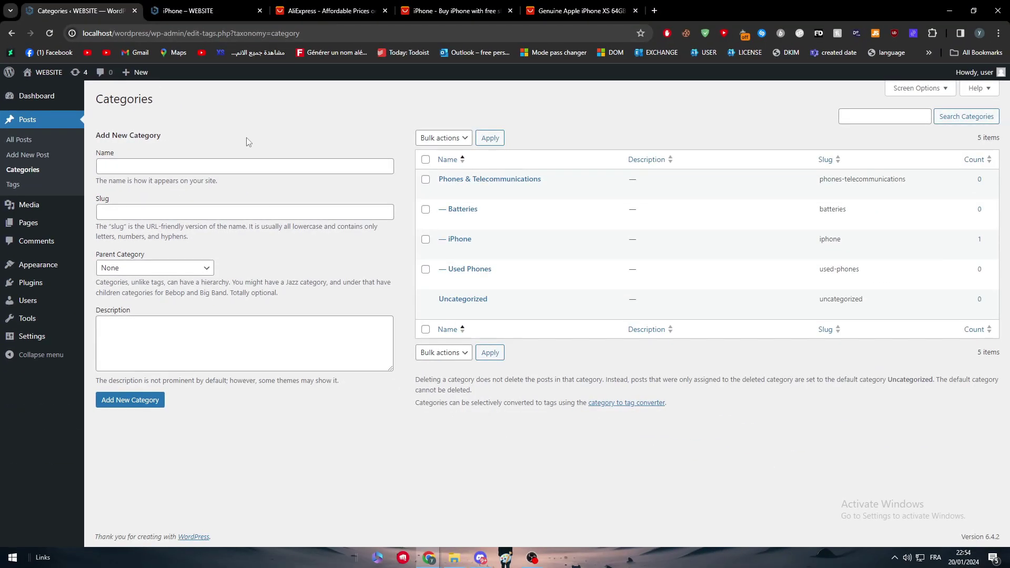
pyautogui.click(211, 15)
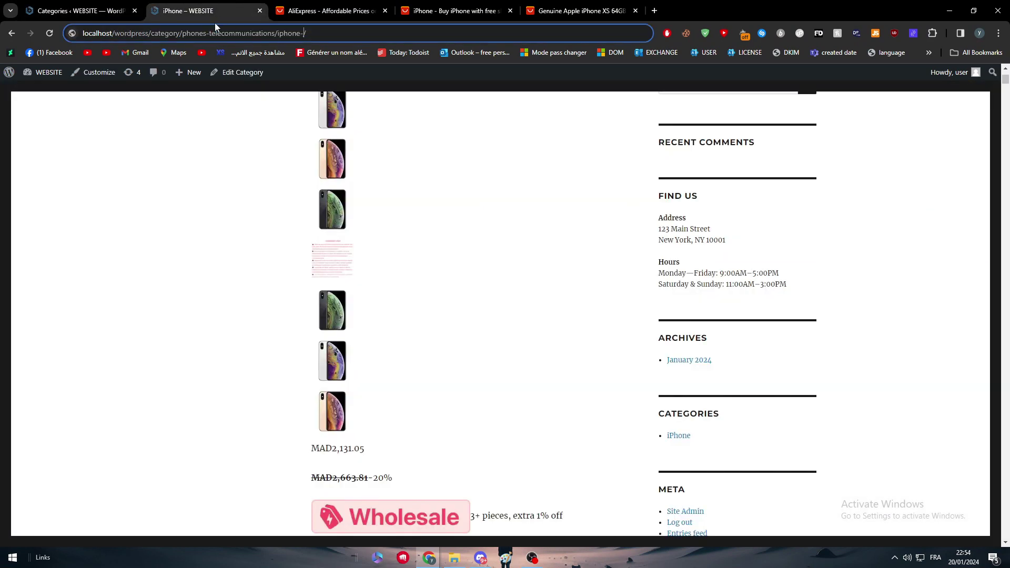
pyautogui.write('-')
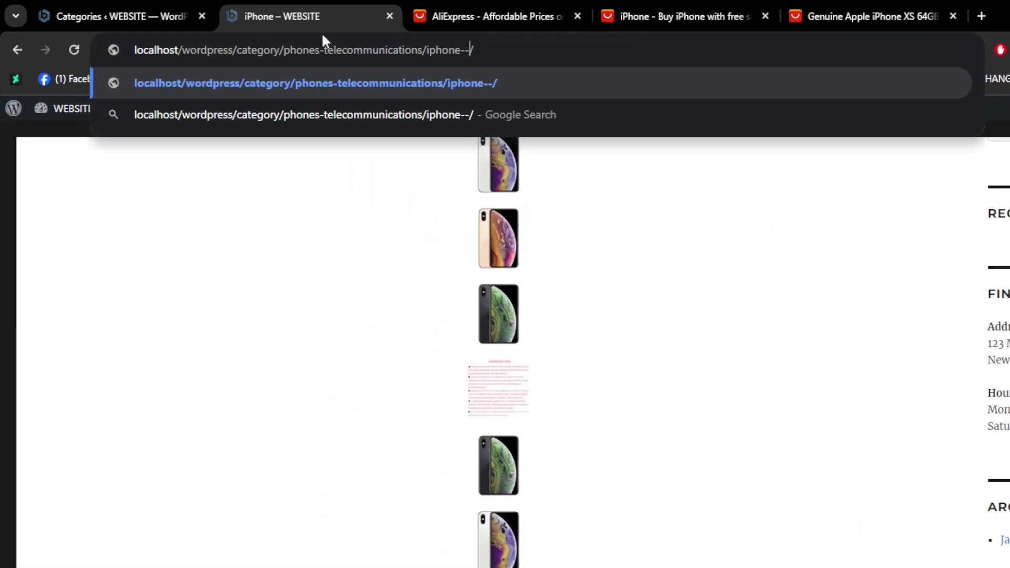
pyautogui.click(151, 8)
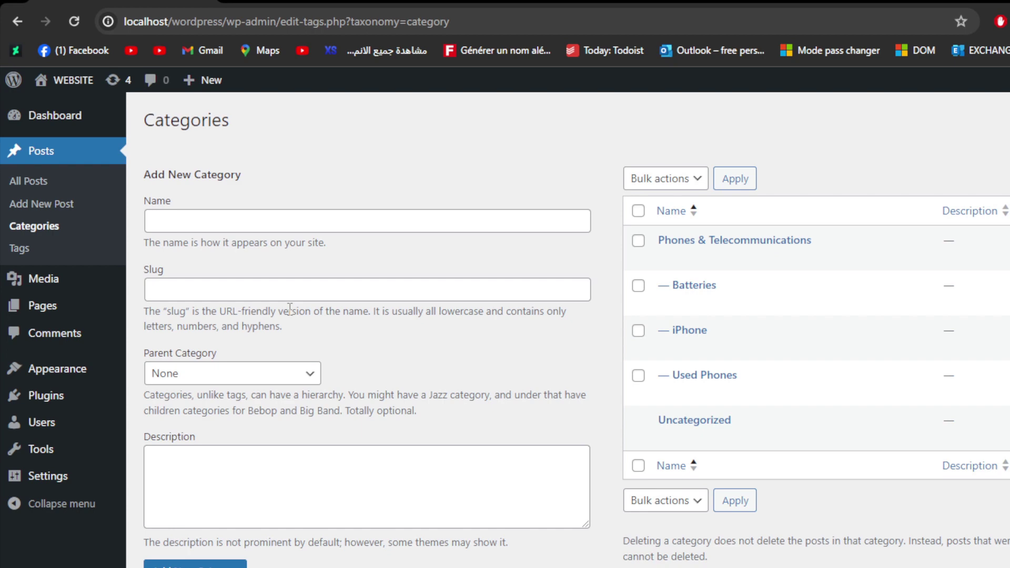